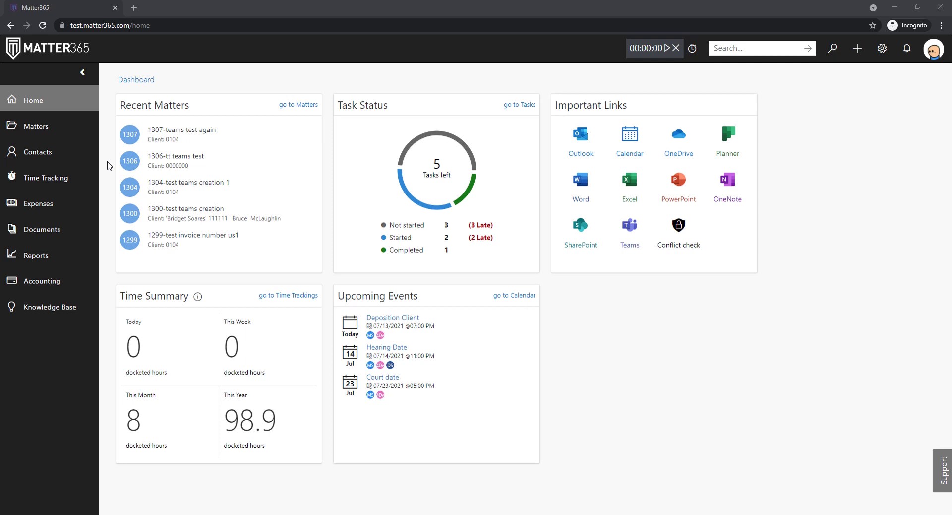
Step: Begin entering the Office 365 web address in the browser's address bar
{"action": "left_click", "coordinate": [113, 25]}
Step: Go to office.com and browse the All apps list to find Forms
{"action": "type", "text": "office.com/?auth=2"}
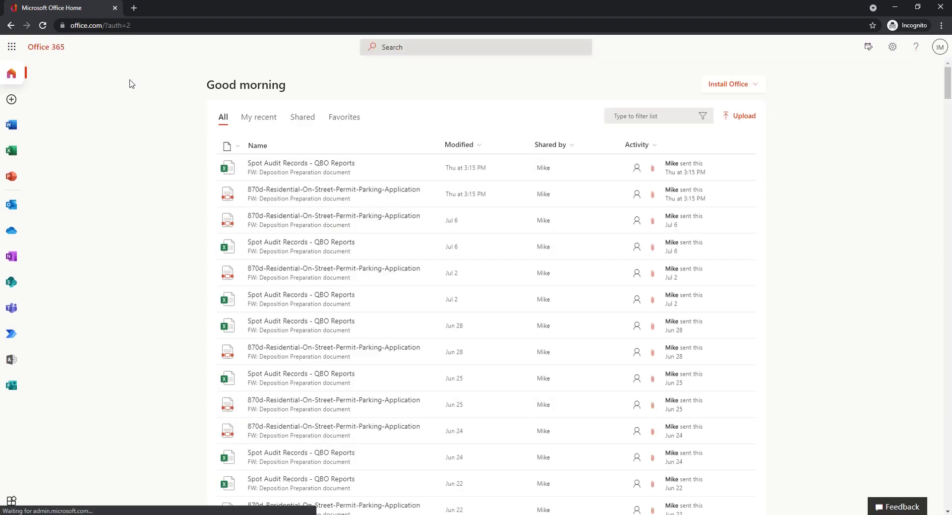
{"action": "left_click", "coordinate": [11, 500]}
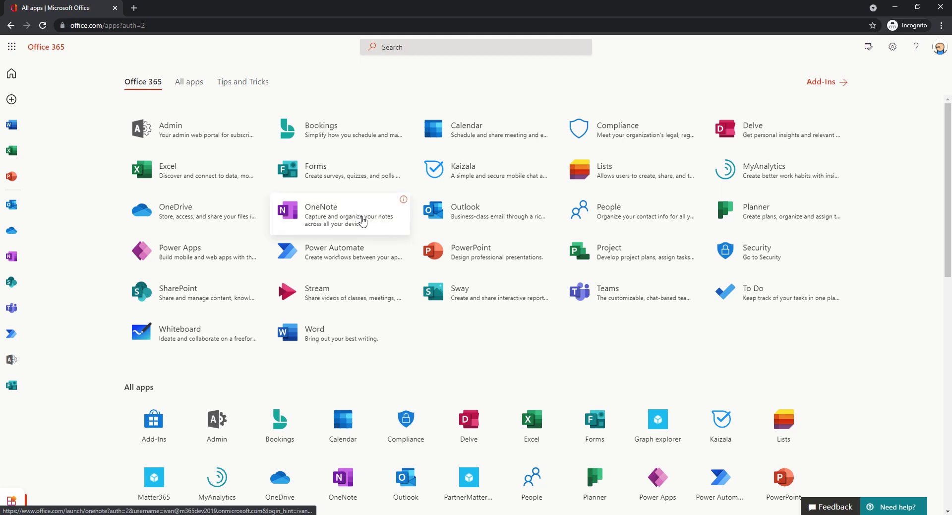
{"action": "scroll", "coordinate": [310, 171], "scroll_direction": "down", "scroll_amount": 1}
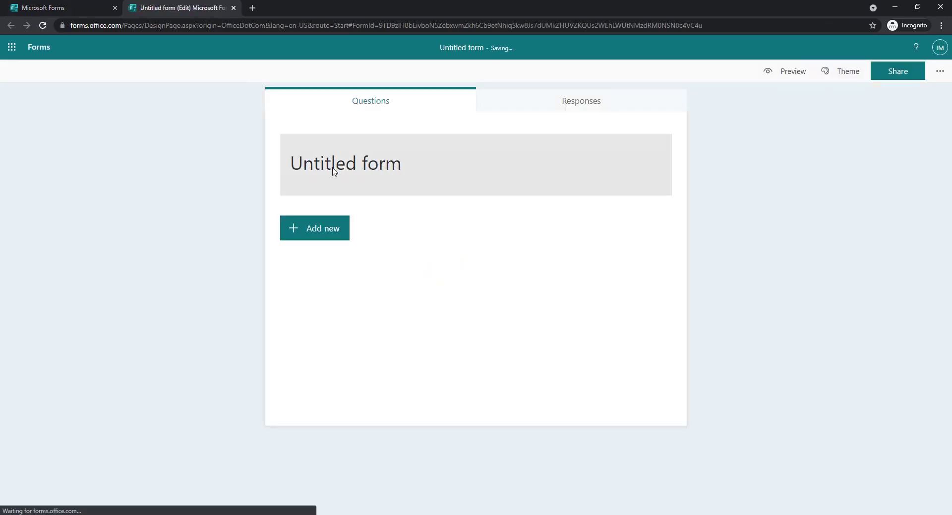
Step: Title the form 'Client intake form' and add a required text question 'Name'
{"action": "left_click", "coordinate": [339, 167]}
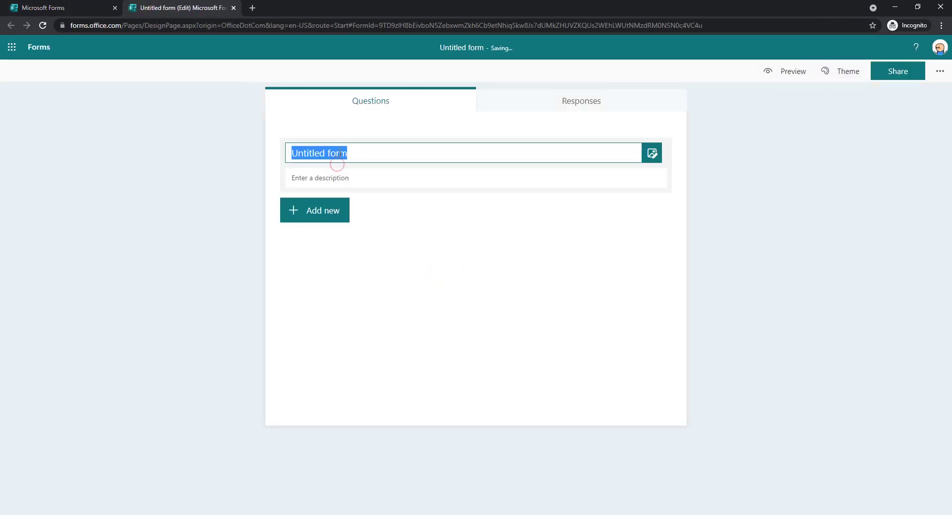
{"action": "type", "text": "Client inta"}
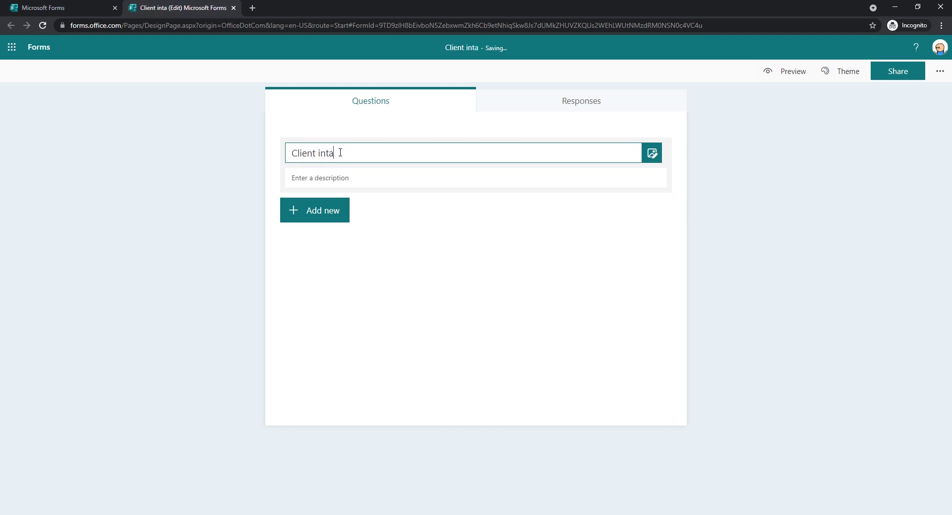
{"action": "type", "text": "ke form"}
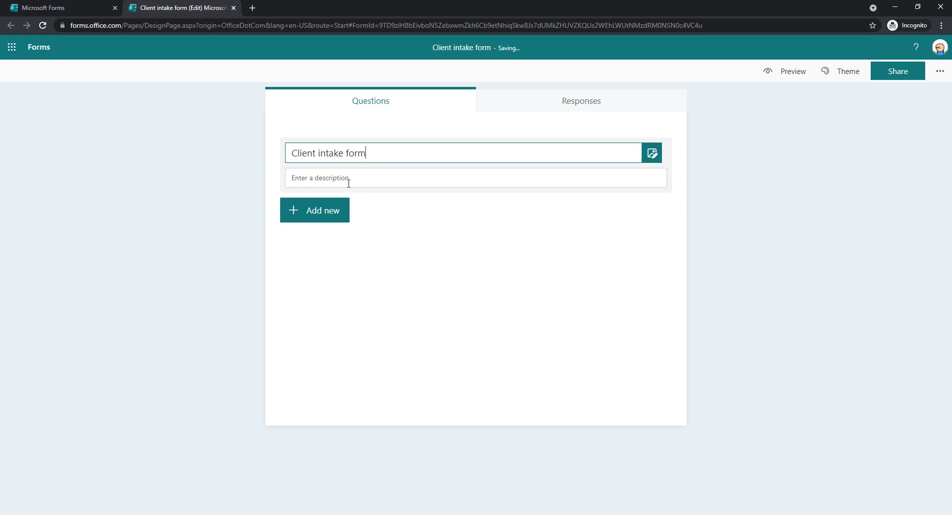
{"action": "left_click", "coordinate": [329, 210]}
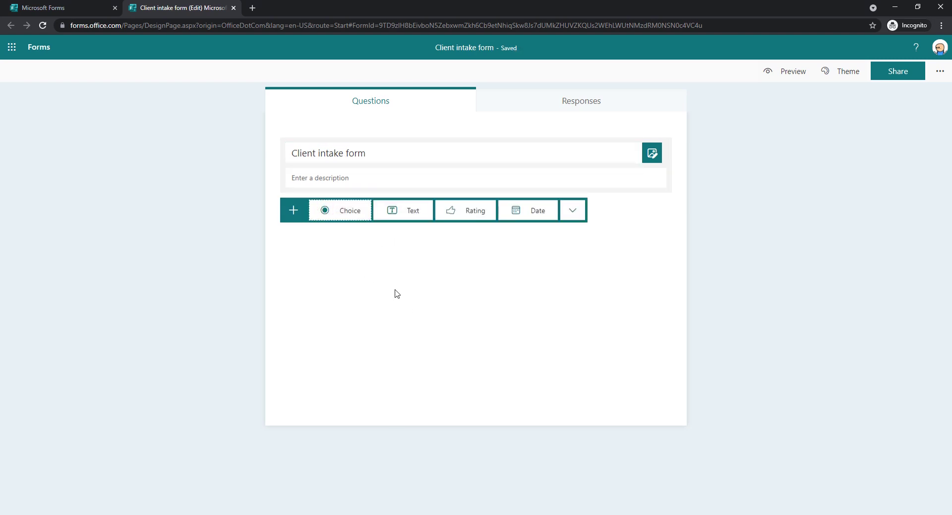
{"action": "left_click", "coordinate": [405, 207]}
{"action": "type", "text": "Name"}
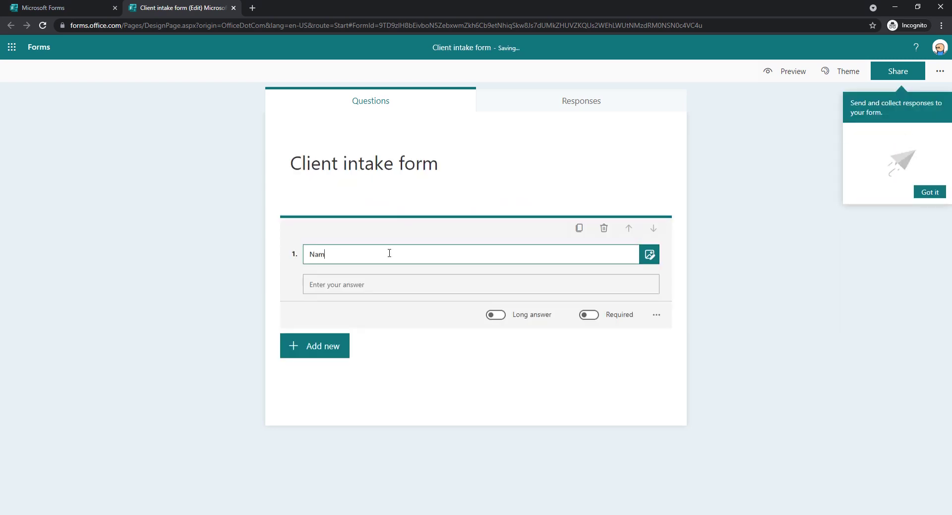
{"action": "left_click", "coordinate": [588, 315]}
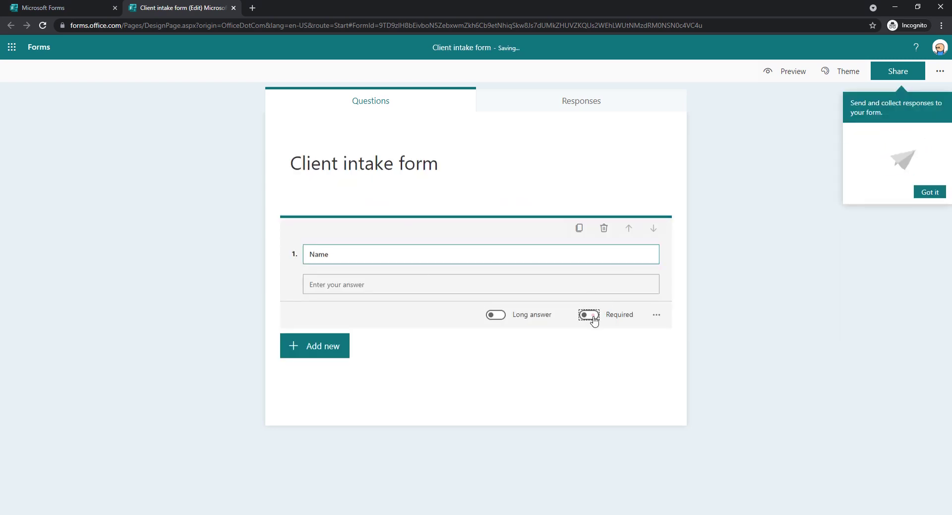
Step: Add a second text question titled 'Email' and dismiss the branching tip
{"action": "left_click", "coordinate": [315, 353]}
{"action": "left_click", "coordinate": [416, 351]}
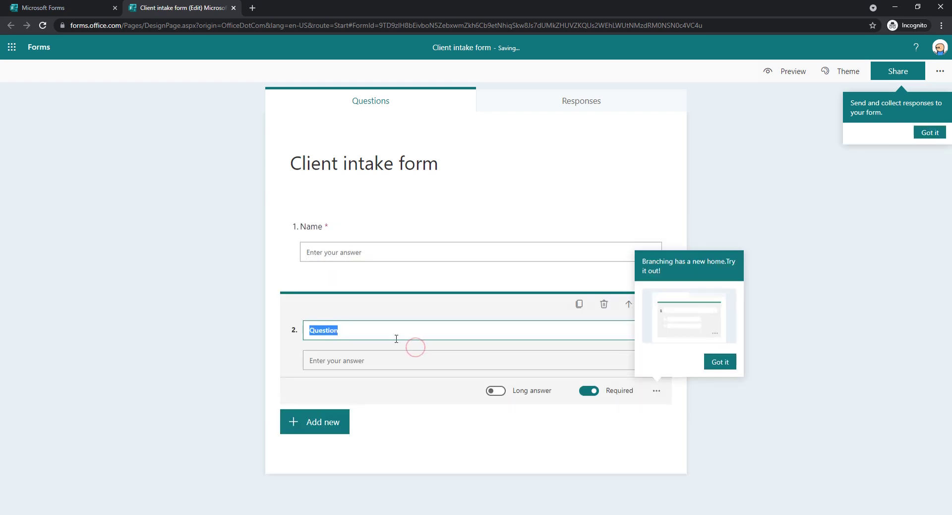
{"action": "type", "text": "email"}
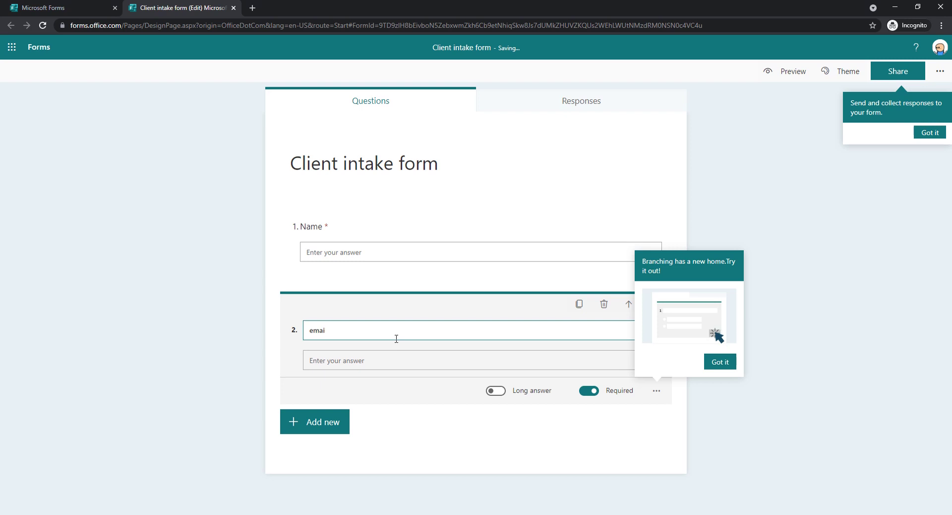
{"action": "key", "text": "BackSpace"}
{"action": "key", "text": "BackSpace"}
{"action": "key", "text": "BackSpace"}
{"action": "type", "text": "Ema"}
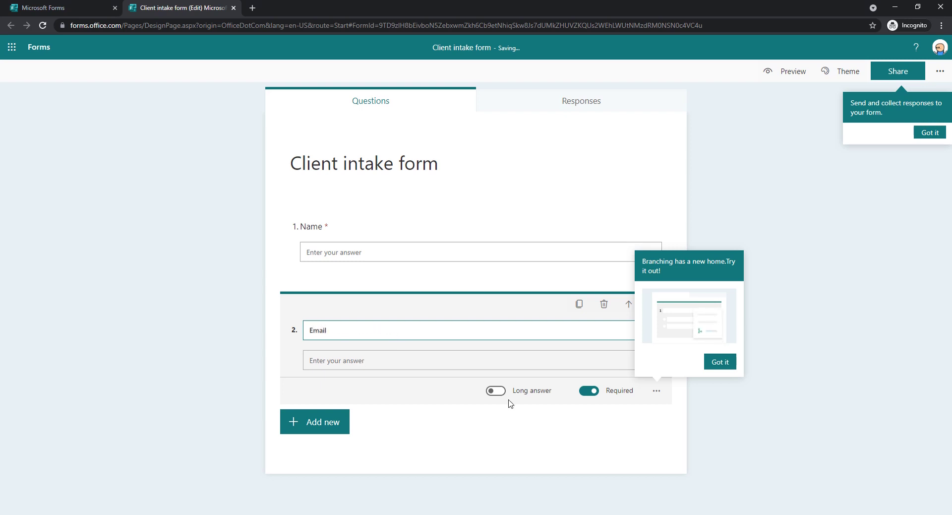
{"action": "left_click", "coordinate": [714, 363]}
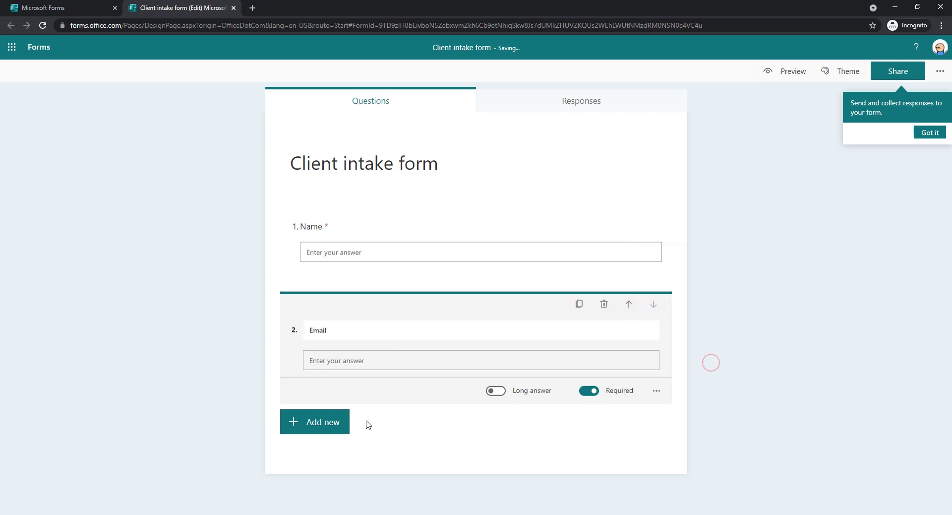
{"action": "left_click", "coordinate": [317, 425]}
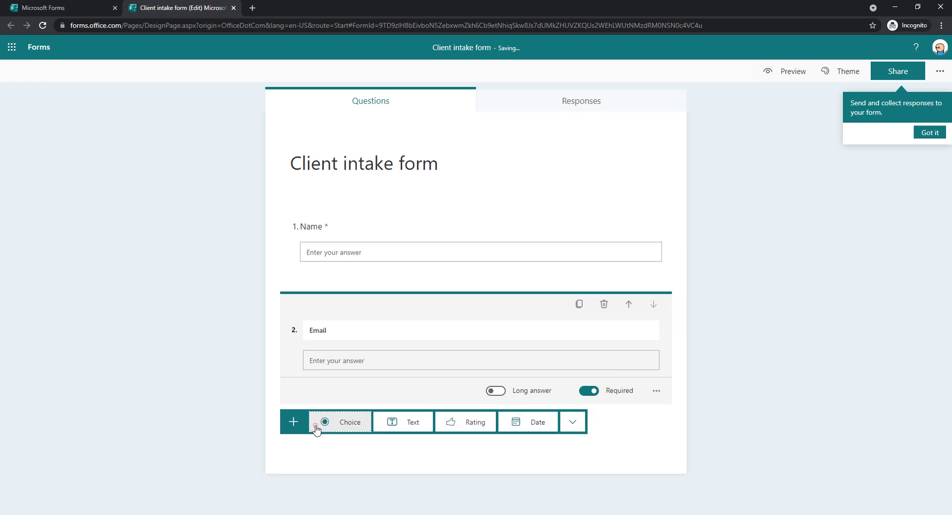
Step: Add text questions 'Phone number' and 'Company name' to the form
{"action": "left_click", "coordinate": [408, 422]}
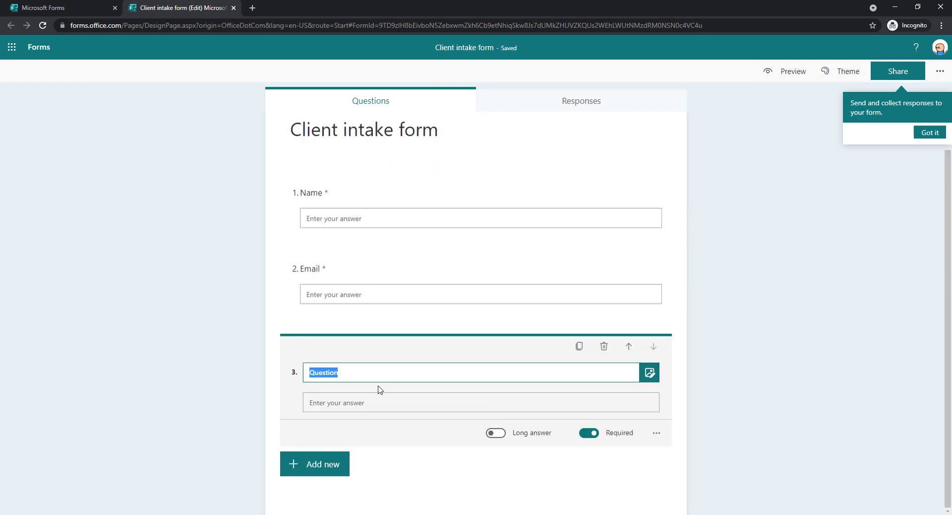
{"action": "type", "text": "P"}
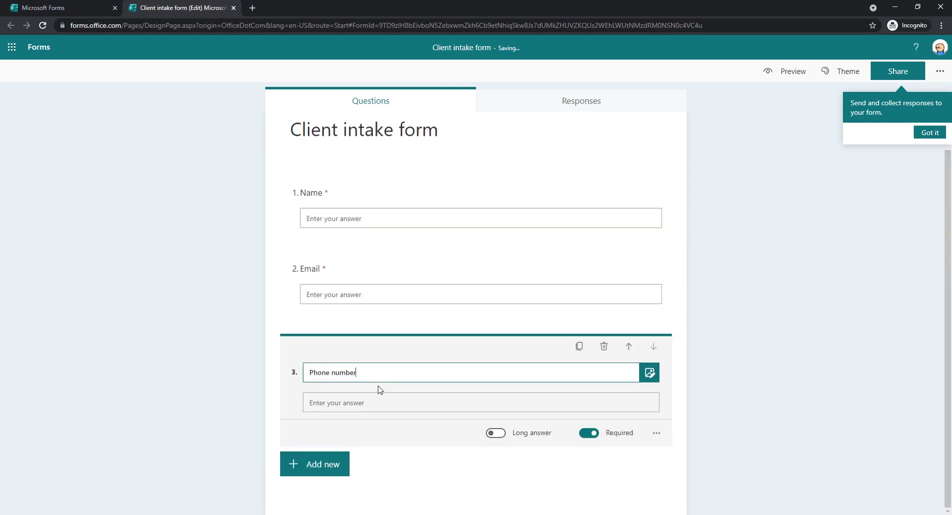
{"action": "type", "text": "hone number"}
{"action": "left_click", "coordinate": [315, 462]}
{"action": "left_click", "coordinate": [423, 465]}
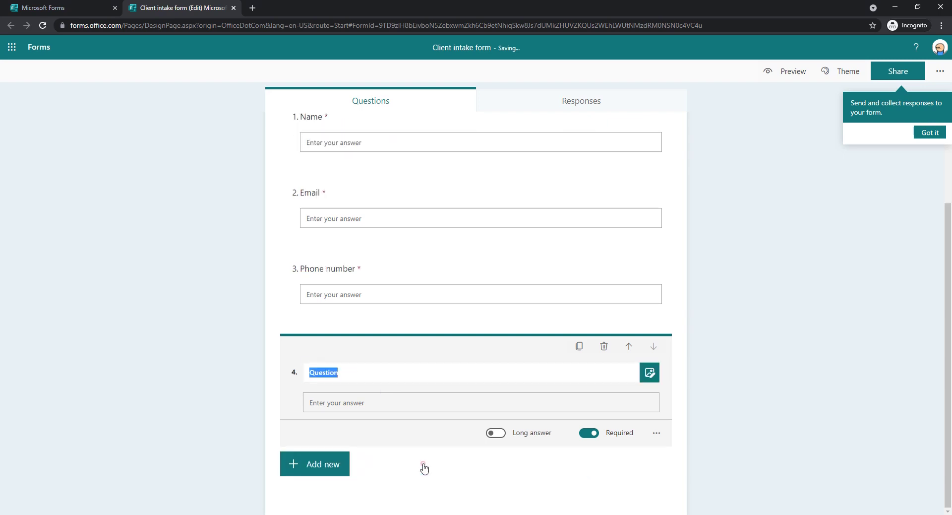
{"action": "type", "text": "Company nam"}
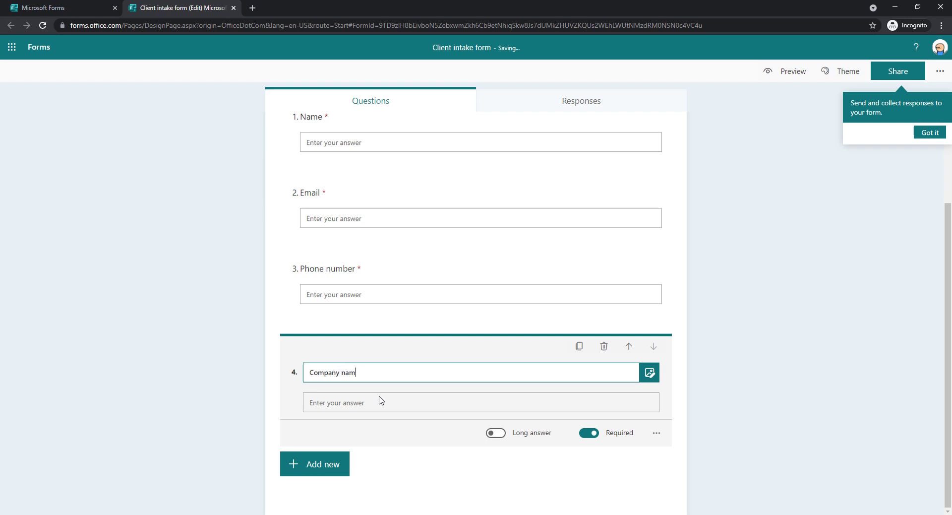
{"action": "type", "text": "e"}
{"action": "scroll", "coordinate": [421, 314], "scroll_direction": "up", "scroll_amount": 2}
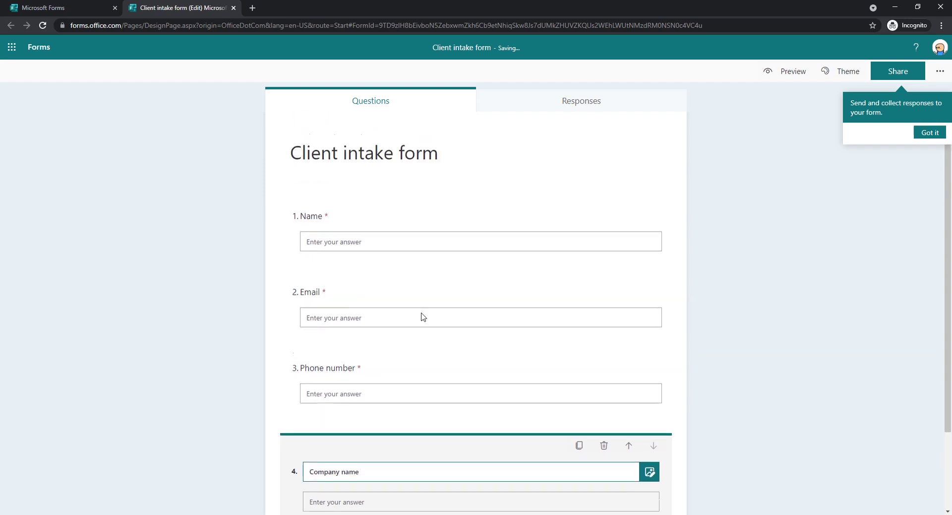
{"action": "scroll", "coordinate": [441, 452], "scroll_direction": "down", "scroll_amount": 2}
{"action": "left_click", "coordinate": [437, 455]}
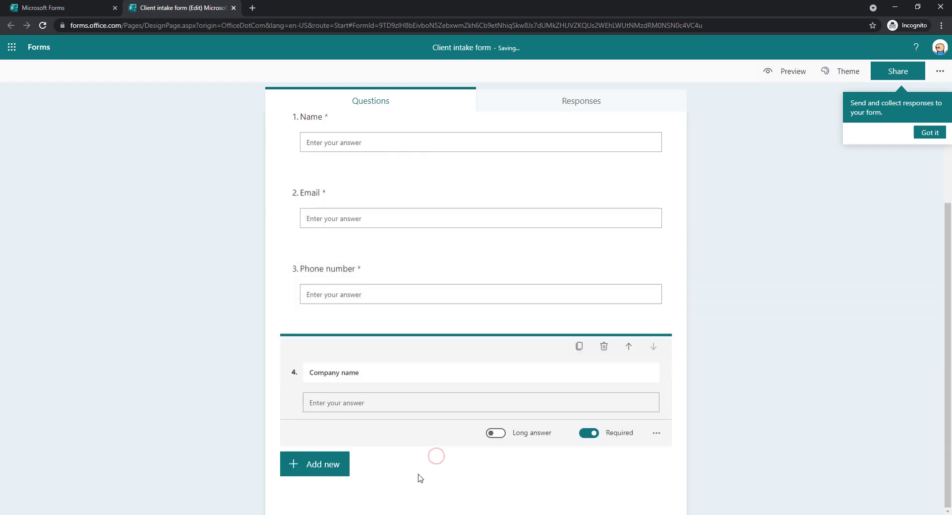
Step: Dismiss the sharing tip and add a fifth blank text question
{"action": "left_click", "coordinate": [332, 465]}
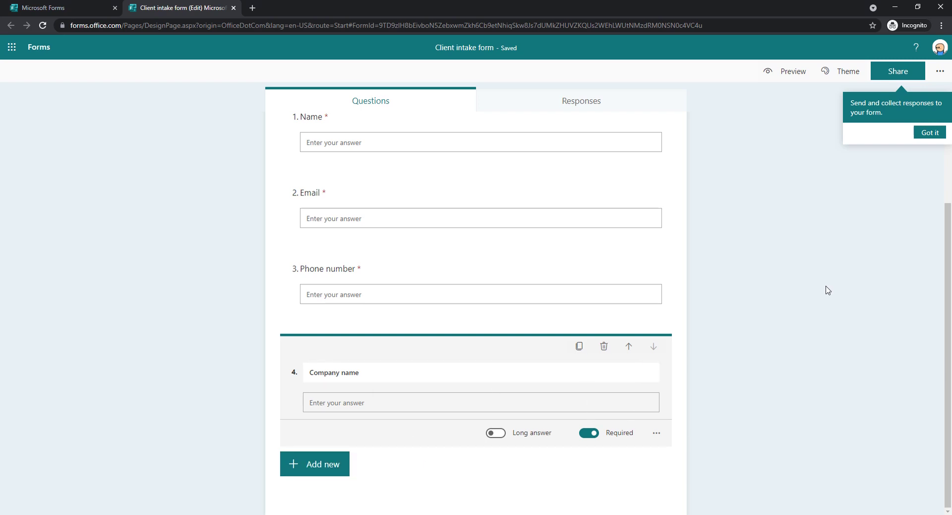
{"action": "left_click", "coordinate": [926, 141]}
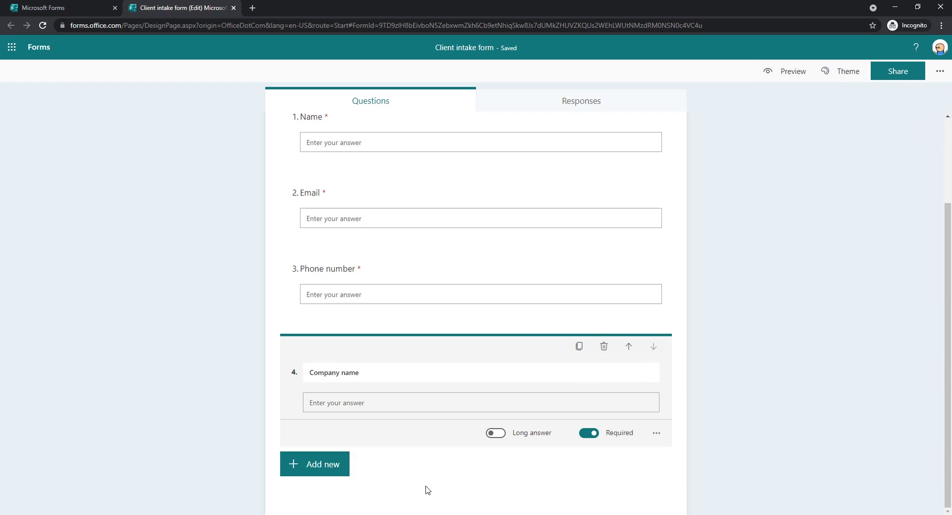
{"action": "scroll", "coordinate": [388, 390], "scroll_direction": "up", "scroll_amount": 1}
{"action": "scroll", "coordinate": [323, 365], "scroll_direction": "down", "scroll_amount": 1}
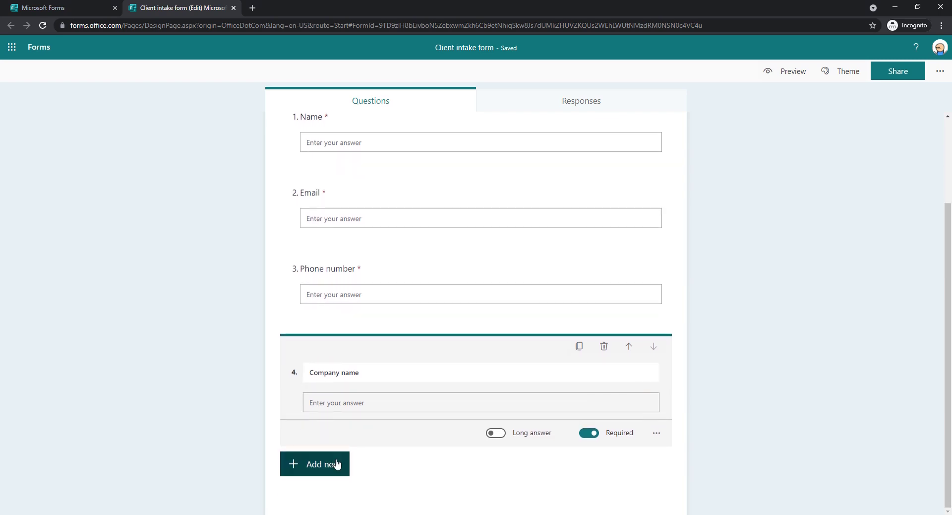
{"action": "left_click", "coordinate": [339, 462]}
{"action": "left_click", "coordinate": [415, 462]}
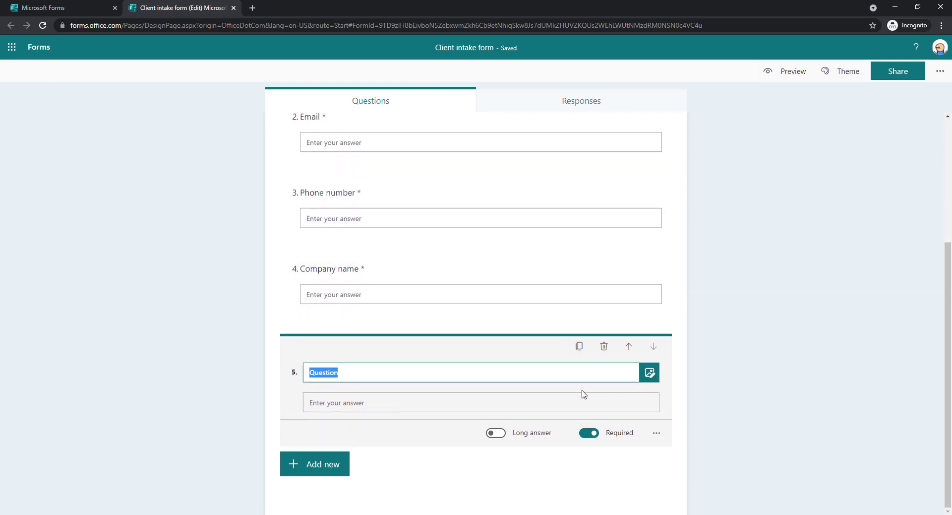
Step: Delete the blank fifth question, leaving four saved text questions
{"action": "left_click", "coordinate": [603, 346]}
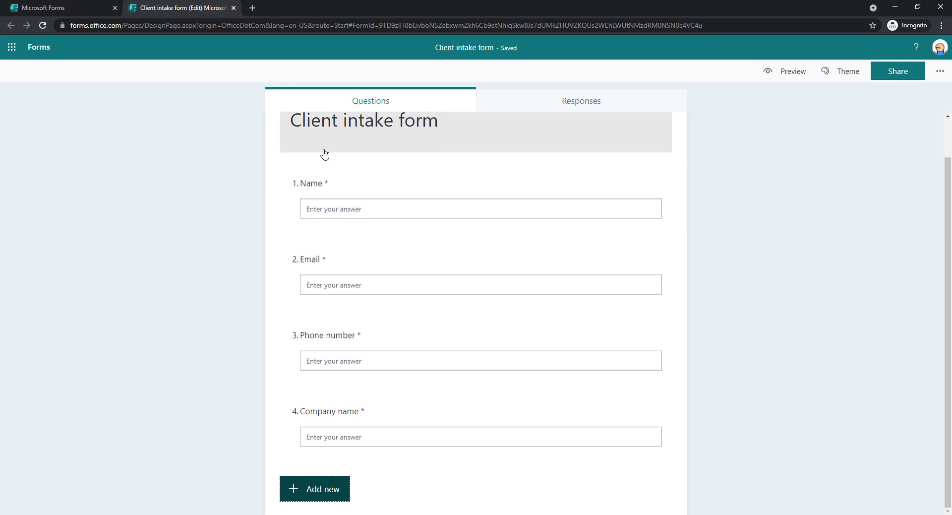
Step: Return to the Forms home tab, open Power Automate's My flows, and show New flow options
{"action": "left_click", "coordinate": [75, 8]}
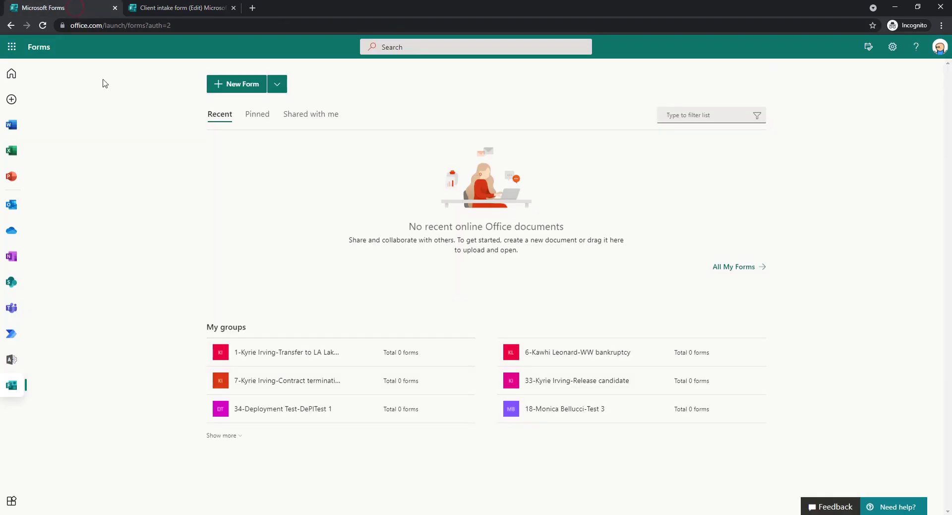
{"action": "left_click", "coordinate": [13, 501]}
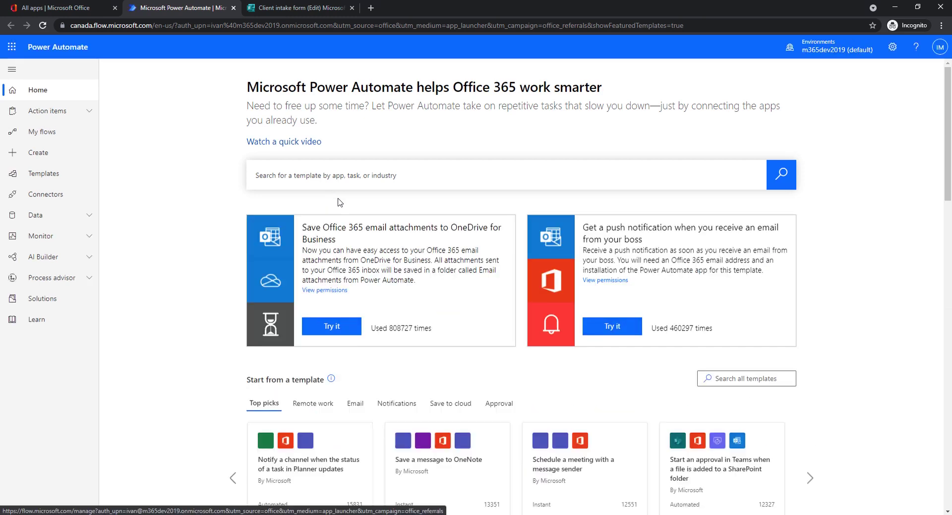
{"action": "left_click", "coordinate": [70, 131]}
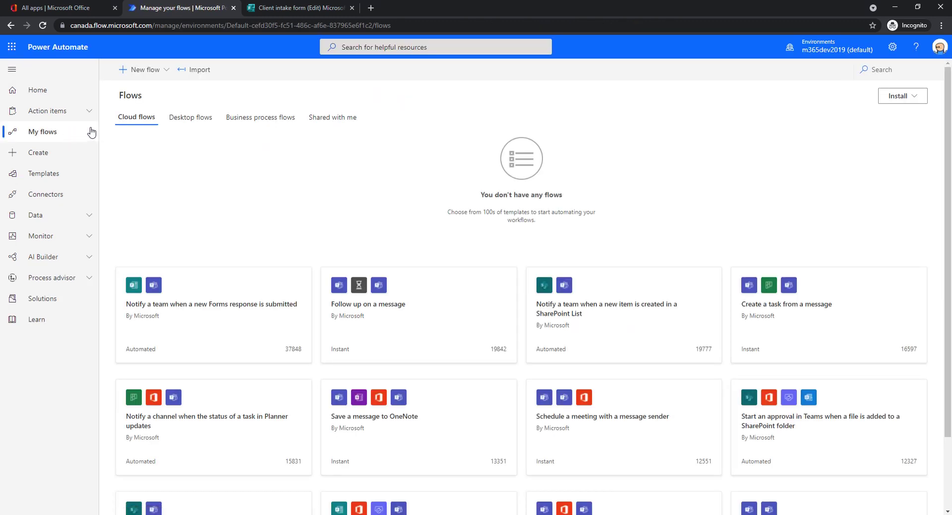
{"action": "left_click", "coordinate": [139, 71]}
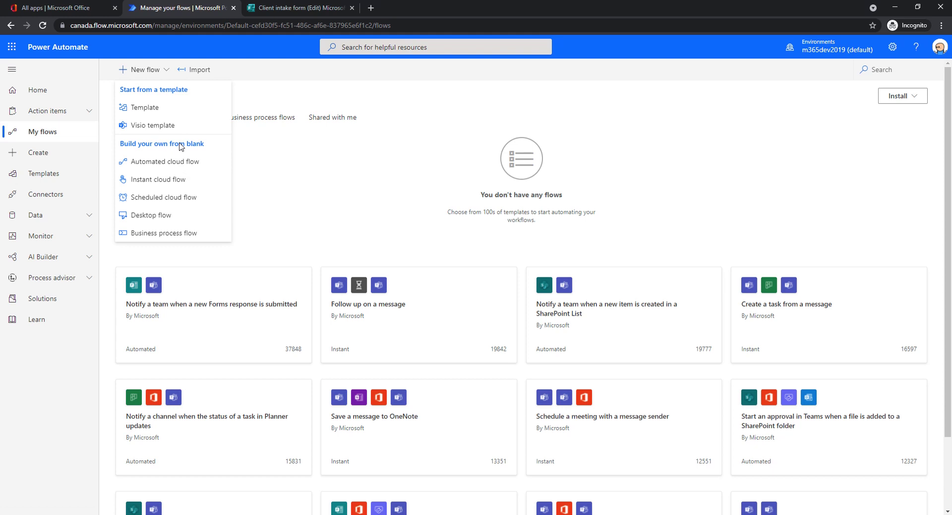
Step: Create automated cloud flow 'Client intake flow' with the Forms 'When a new response is submitted' trigger
{"action": "left_click", "coordinate": [195, 166]}
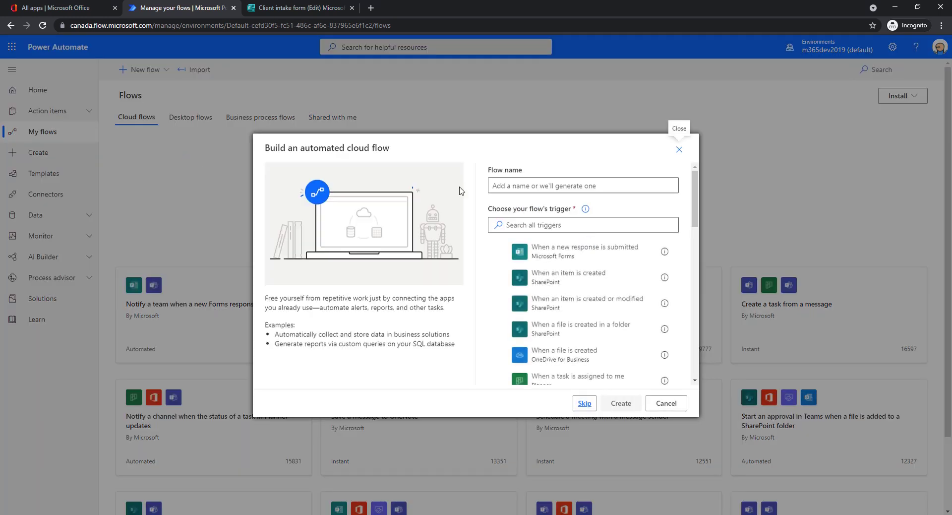
{"action": "left_click", "coordinate": [518, 190]}
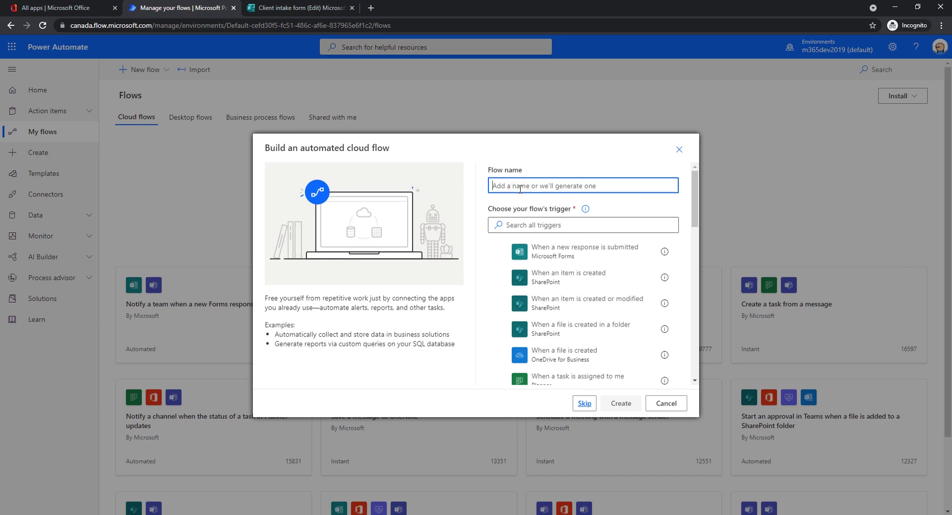
{"action": "type", "text": "Client intake flow"}
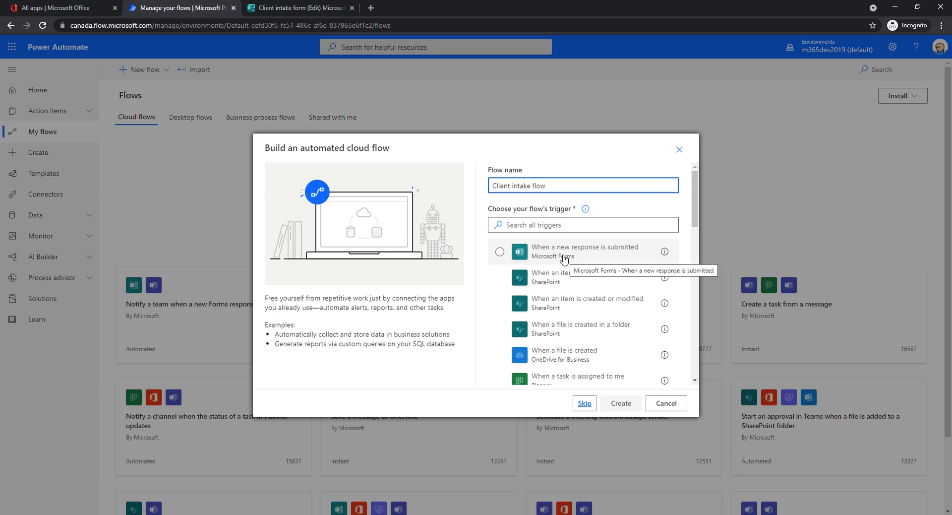
{"action": "left_click", "coordinate": [563, 258]}
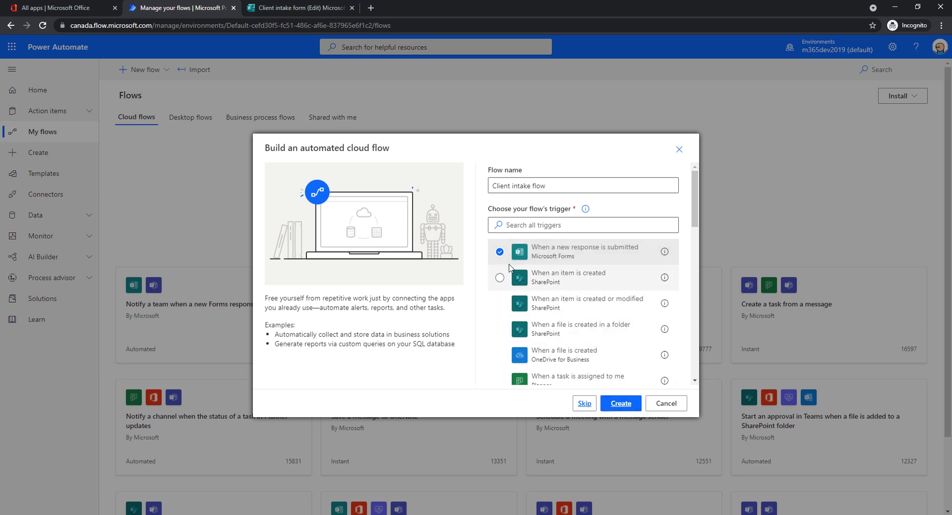
{"action": "left_click", "coordinate": [617, 404]}
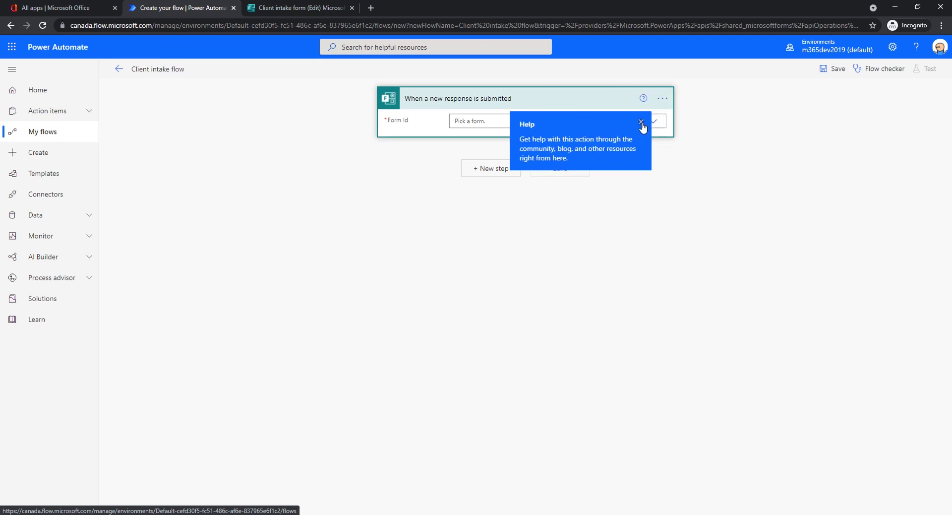
Step: Set the trigger's form to Client intake form
{"action": "left_click", "coordinate": [652, 124]}
{"action": "left_click", "coordinate": [653, 122]}
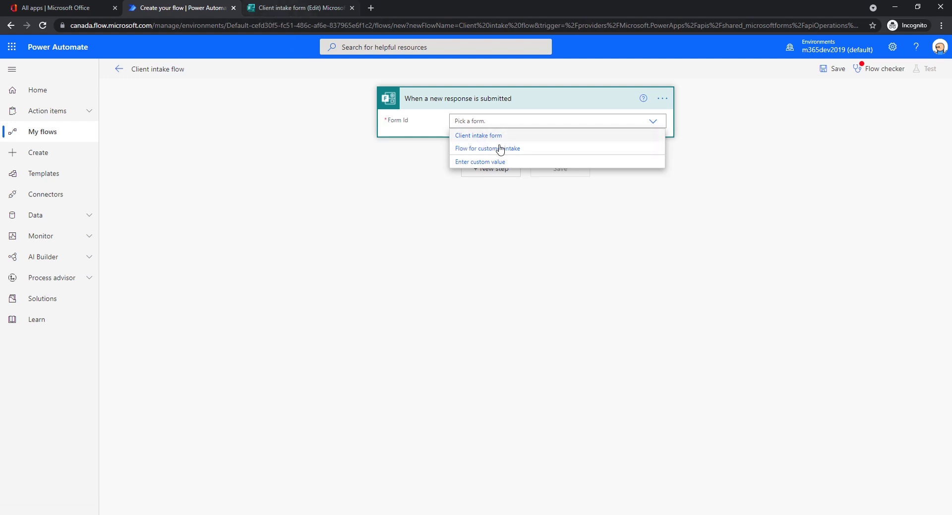
{"action": "left_click", "coordinate": [485, 135]}
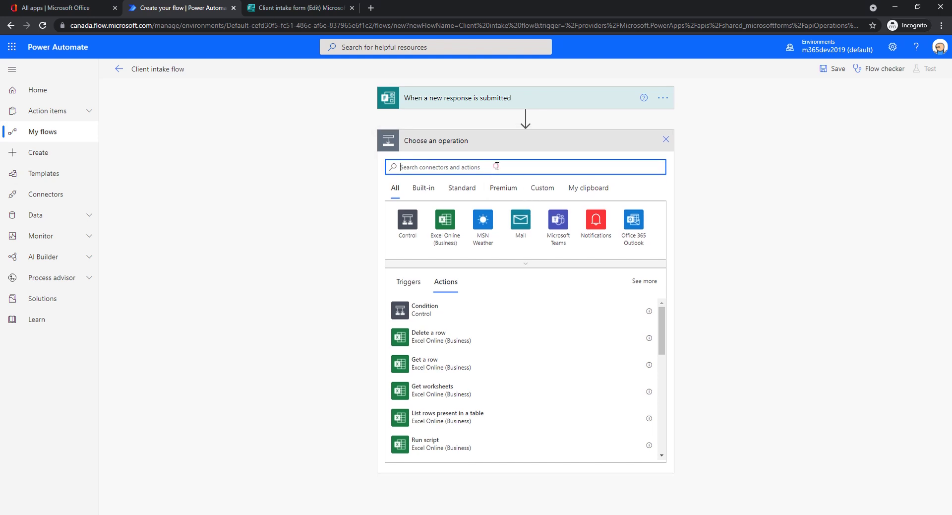
Step: Add Get response details for Client intake form, using the trigger's Response Id
{"action": "type", "text": "get respos"}
{"action": "key", "text": "BackSpace"}
{"action": "type", "text": "n"}
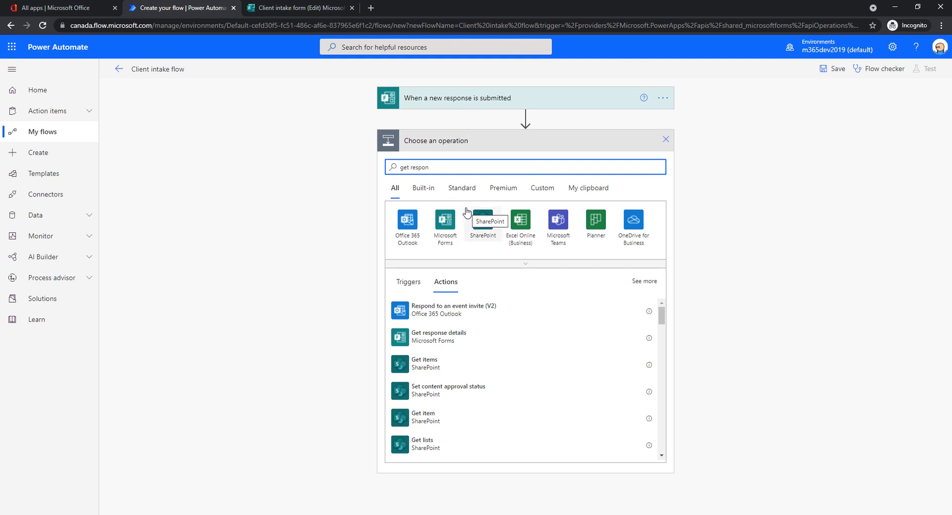
{"action": "left_click", "coordinate": [449, 336]}
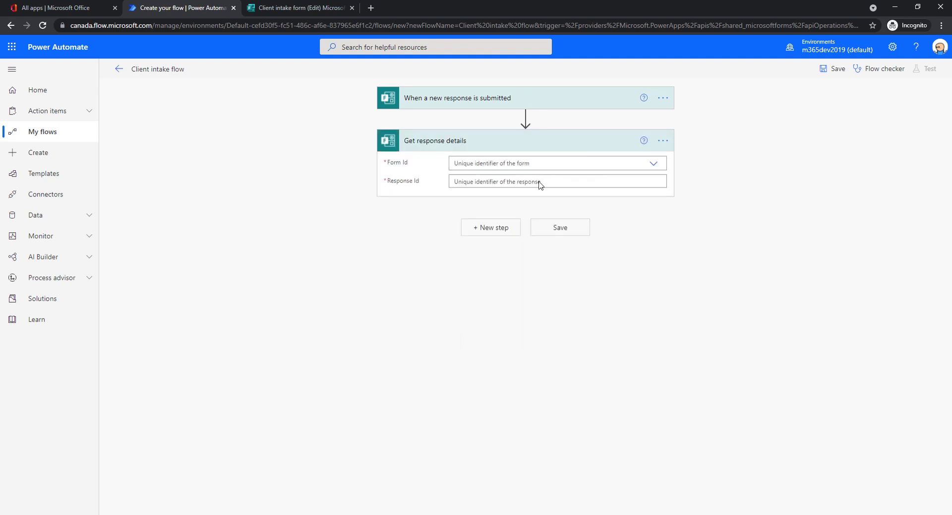
{"action": "left_click", "coordinate": [654, 163]}
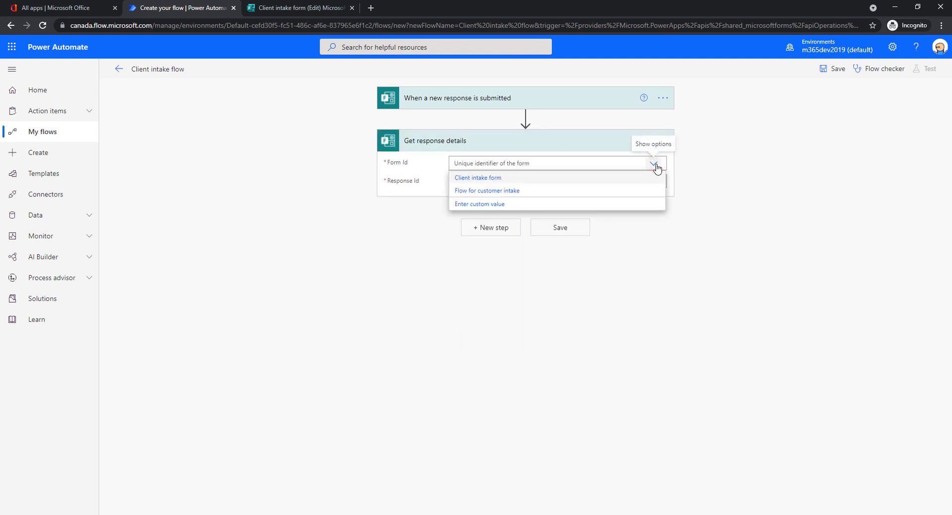
{"action": "left_click", "coordinate": [487, 178]}
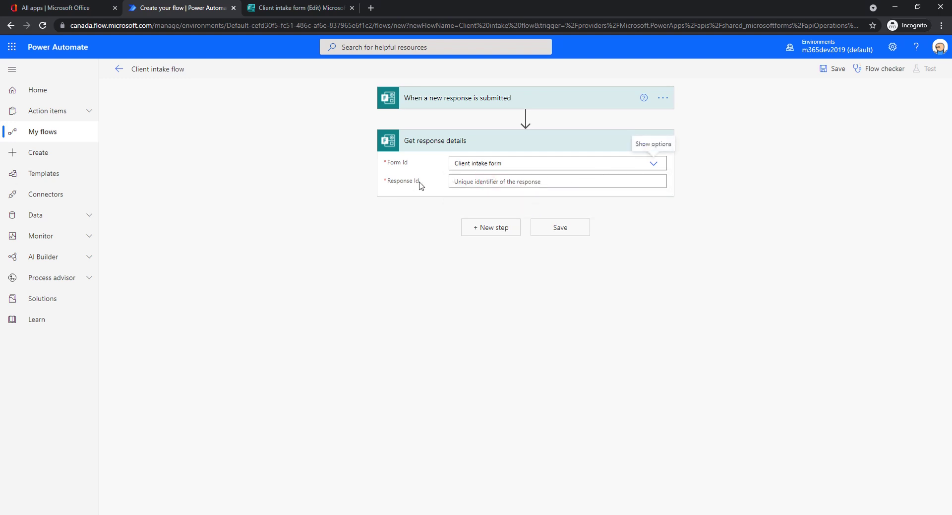
{"action": "left_click", "coordinate": [478, 184]}
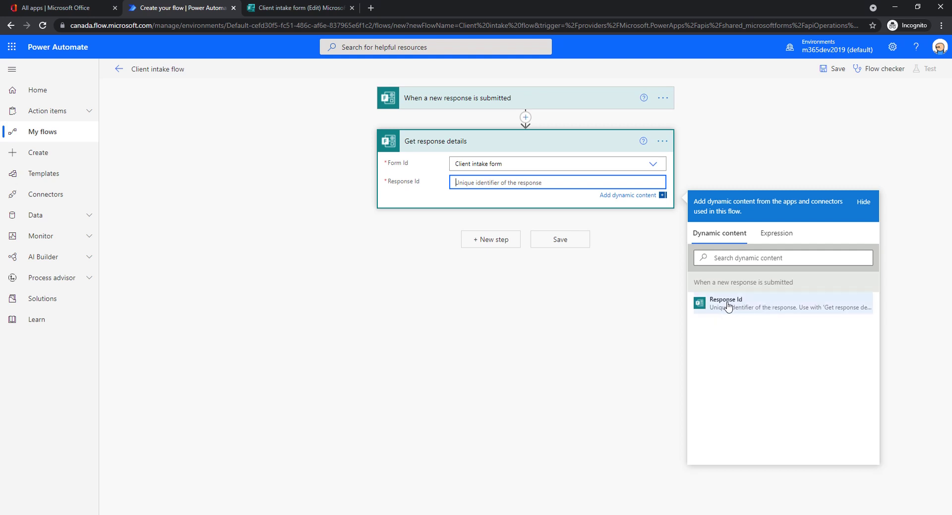
{"action": "left_click", "coordinate": [757, 304]}
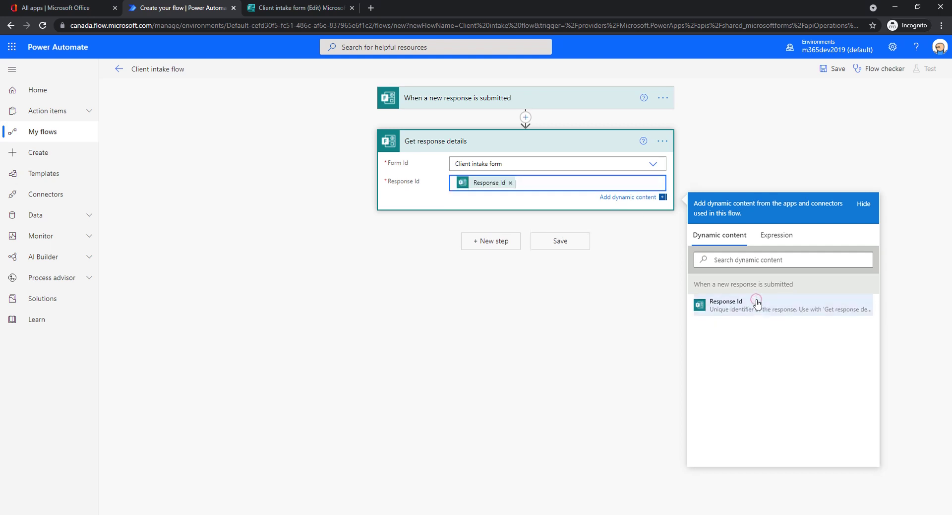
{"action": "left_click", "coordinate": [867, 205]}
{"action": "left_click", "coordinate": [666, 251]}
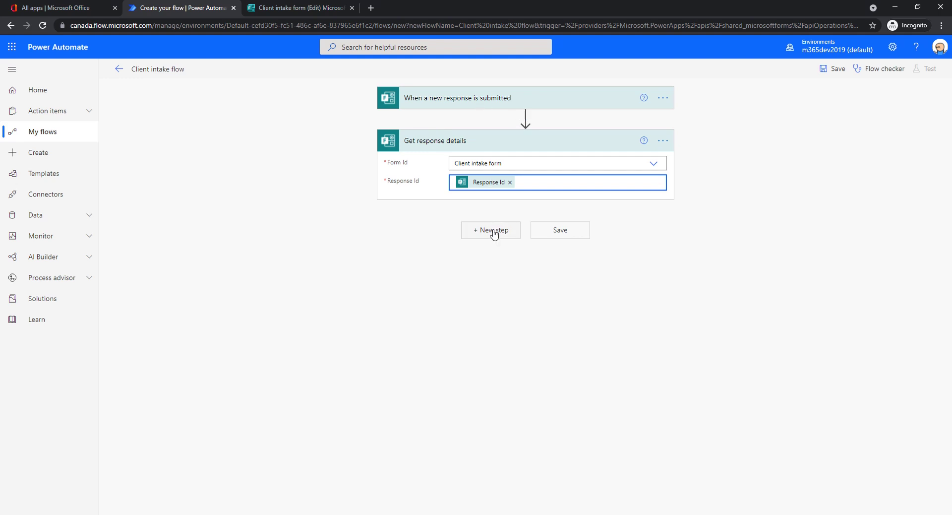
Step: Add an Office 365 Outlook Create contact (V2) step with folder set to Contacts
{"action": "left_click", "coordinate": [494, 235]}
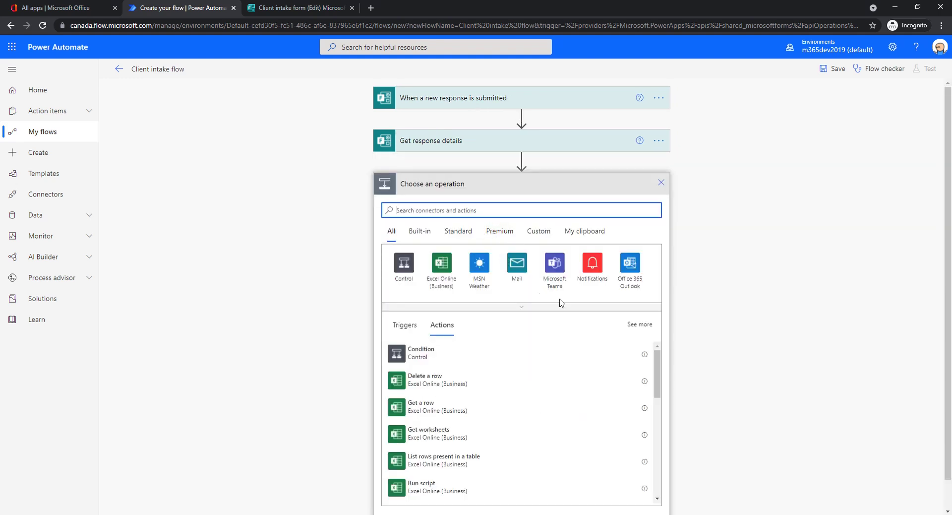
{"action": "left_click", "coordinate": [631, 268]}
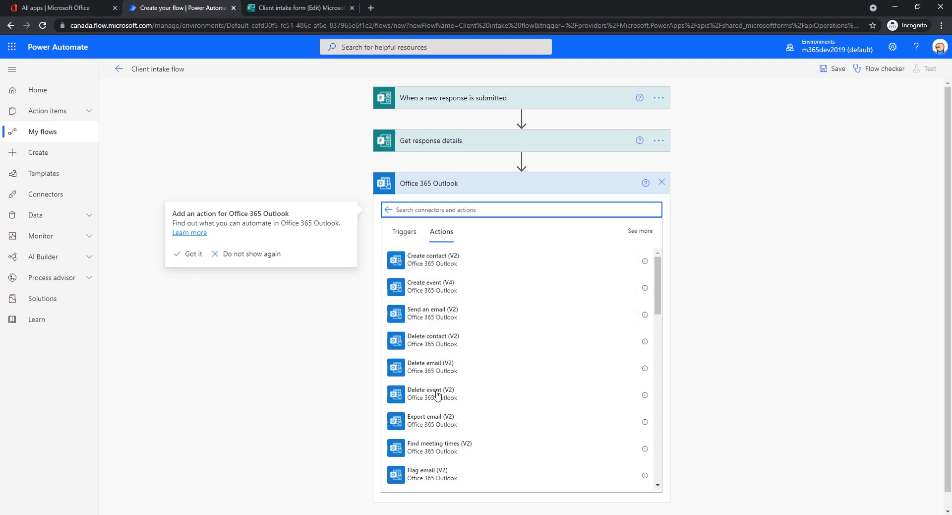
{"action": "left_click", "coordinate": [447, 266]}
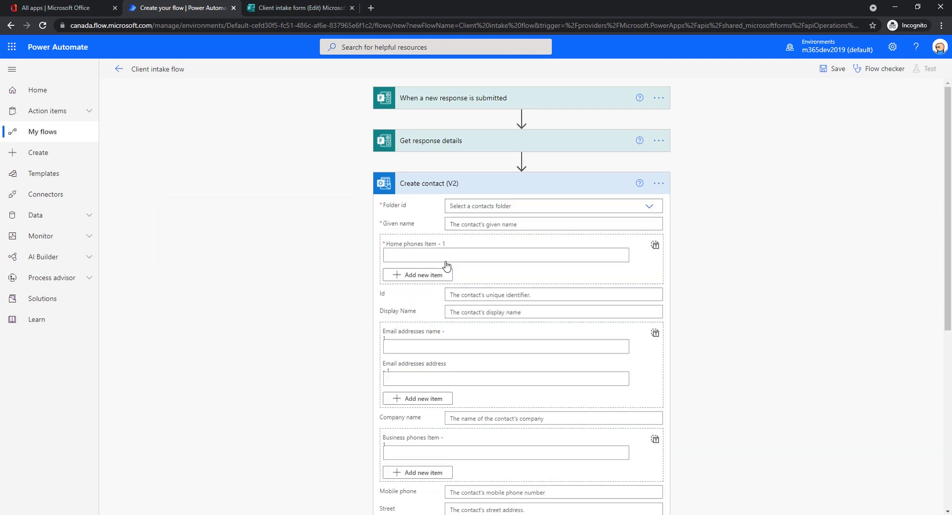
{"action": "left_click", "coordinate": [650, 207]}
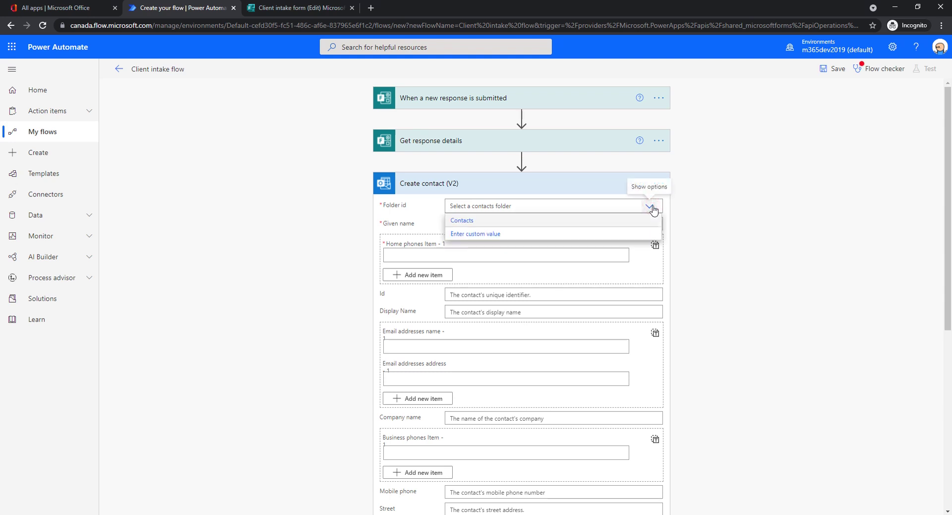
{"action": "left_click", "coordinate": [460, 221]}
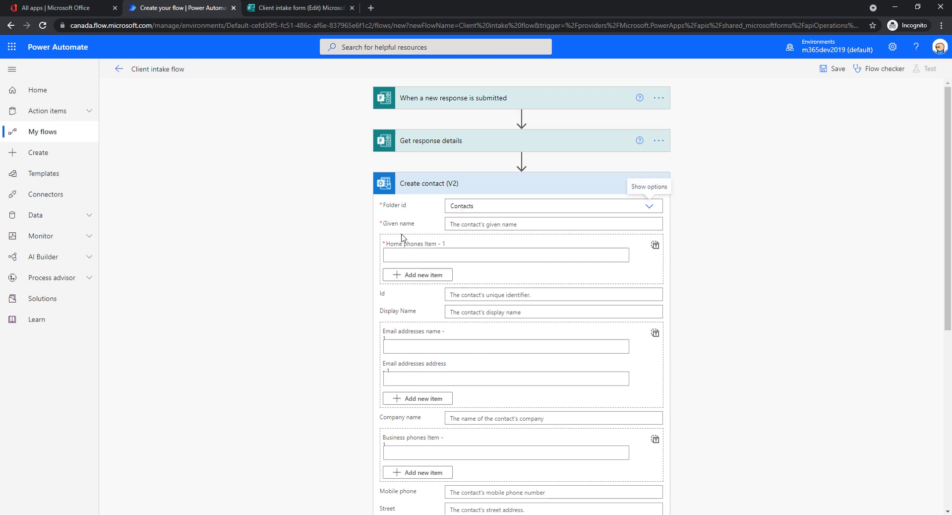
{"action": "scroll", "coordinate": [407, 372], "scroll_direction": "down", "scroll_amount": 5}
{"action": "scroll", "coordinate": [433, 367], "scroll_direction": "up", "scroll_amount": 5}
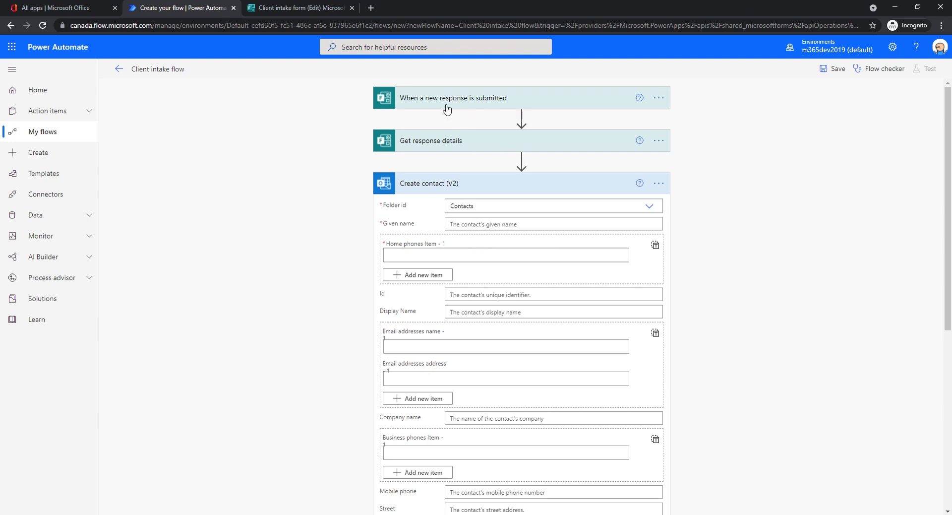
Step: Map the form's Name answer to given name and Phone number to home phone
{"action": "left_click", "coordinate": [470, 226]}
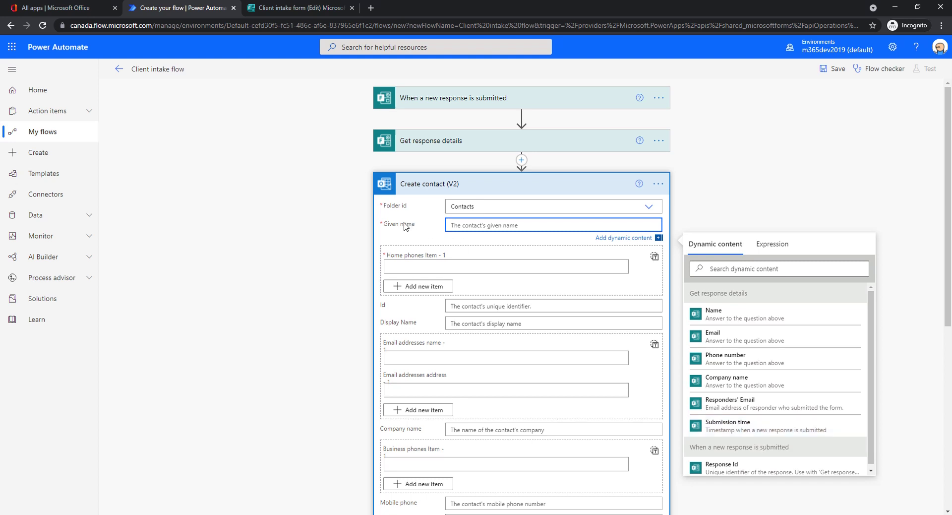
{"action": "left_click", "coordinate": [746, 319]}
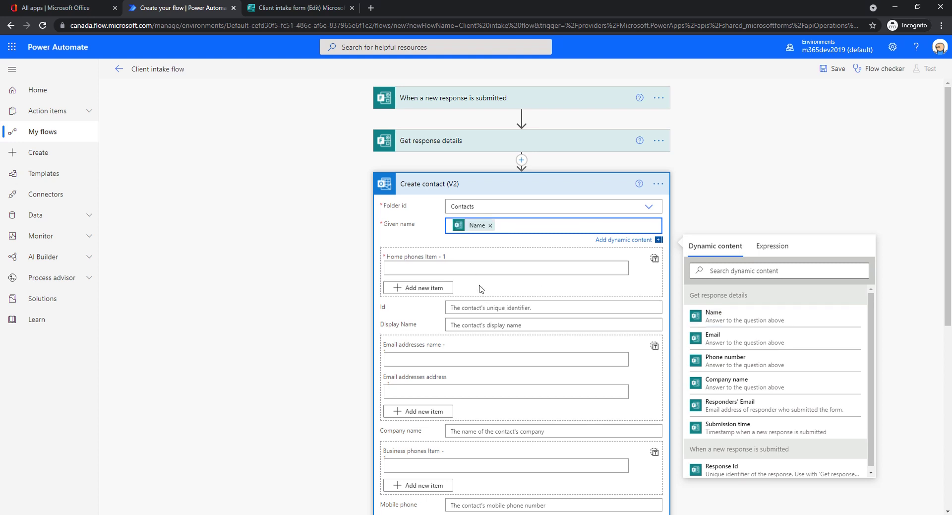
{"action": "left_click", "coordinate": [475, 268]}
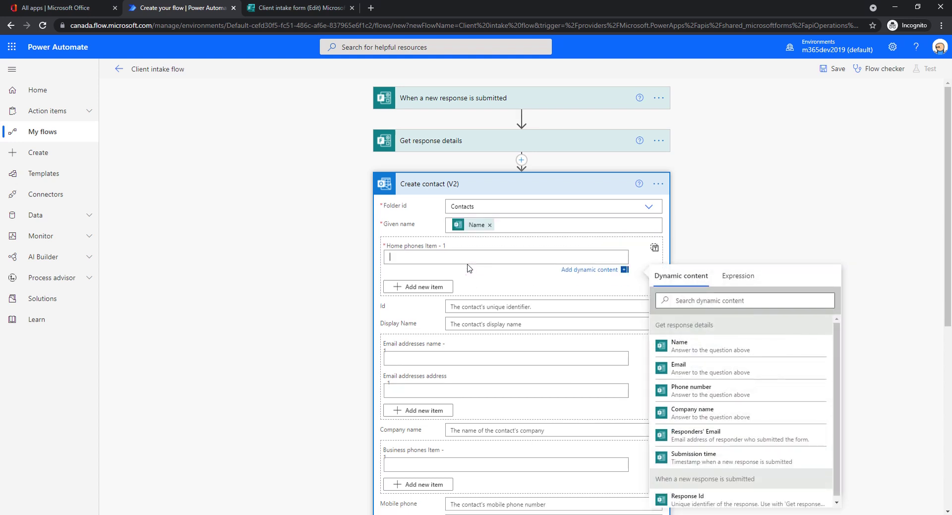
{"action": "scroll", "coordinate": [404, 253], "scroll_direction": "down", "scroll_amount": 2}
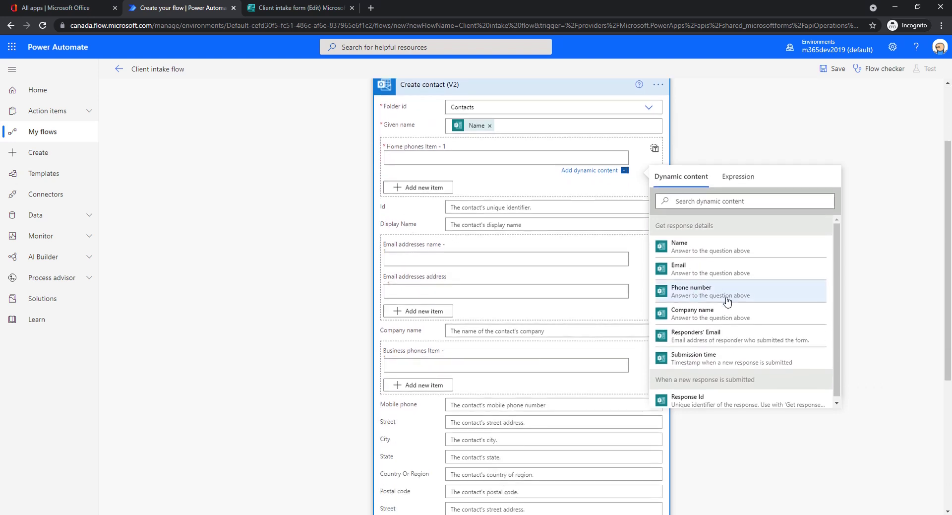
{"action": "left_click", "coordinate": [716, 293]}
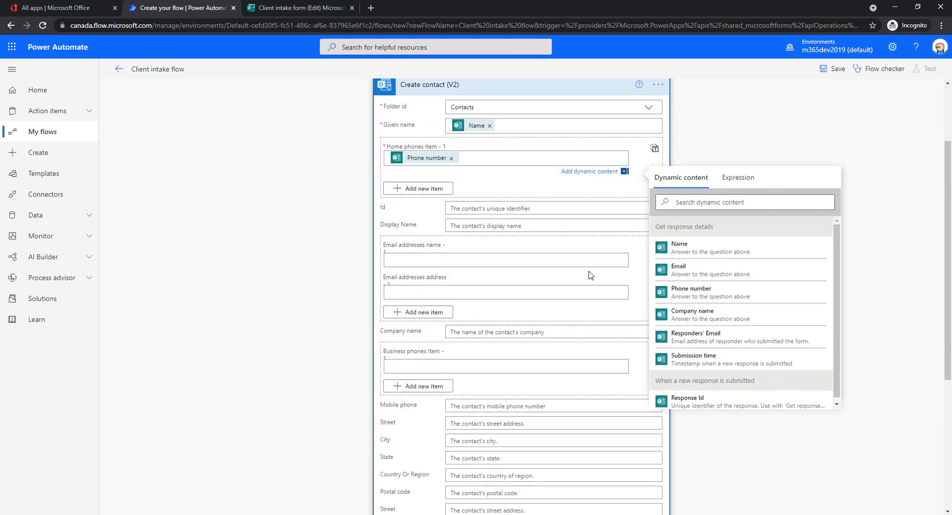
Step: Map Email to the e-mail address and Company name to company, then review the card
{"action": "left_click", "coordinate": [428, 288]}
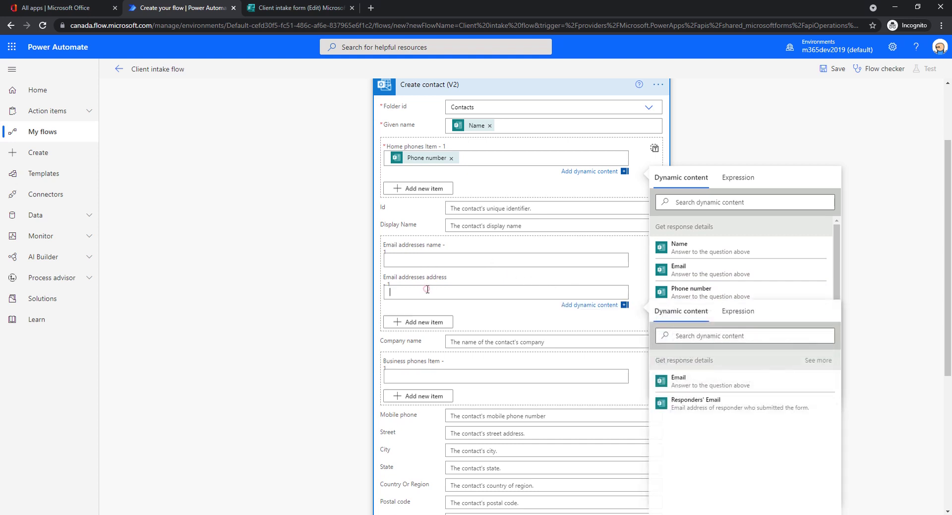
{"action": "left_click", "coordinate": [706, 383]}
{"action": "left_click", "coordinate": [477, 341]}
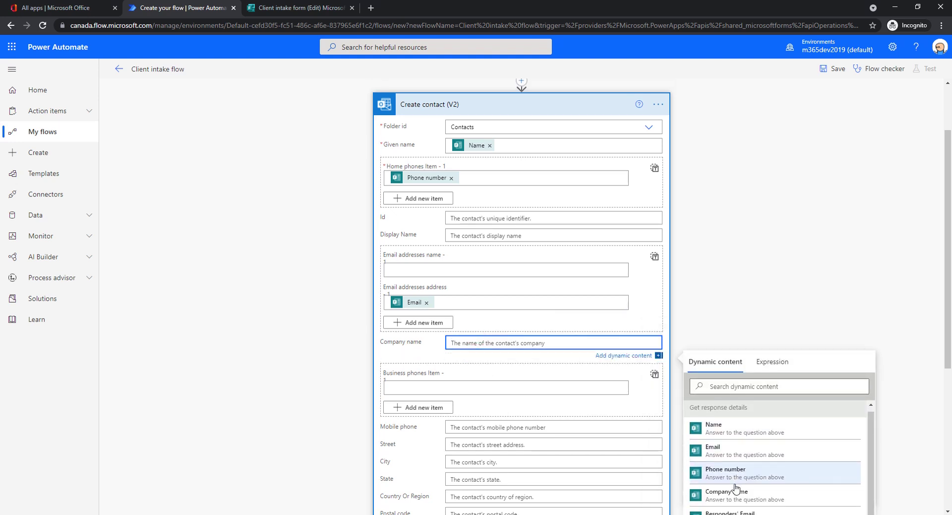
{"action": "left_click", "coordinate": [736, 491]}
{"action": "left_click", "coordinate": [299, 315]}
{"action": "scroll", "coordinate": [542, 259], "scroll_direction": "down", "scroll_amount": 1}
{"action": "scroll", "coordinate": [542, 260], "scroll_direction": "down", "scroll_amount": 1}
{"action": "scroll", "coordinate": [525, 159], "scroll_direction": "up", "scroll_amount": 1}
{"action": "scroll", "coordinate": [534, 181], "scroll_direction": "down", "scroll_amount": 3}
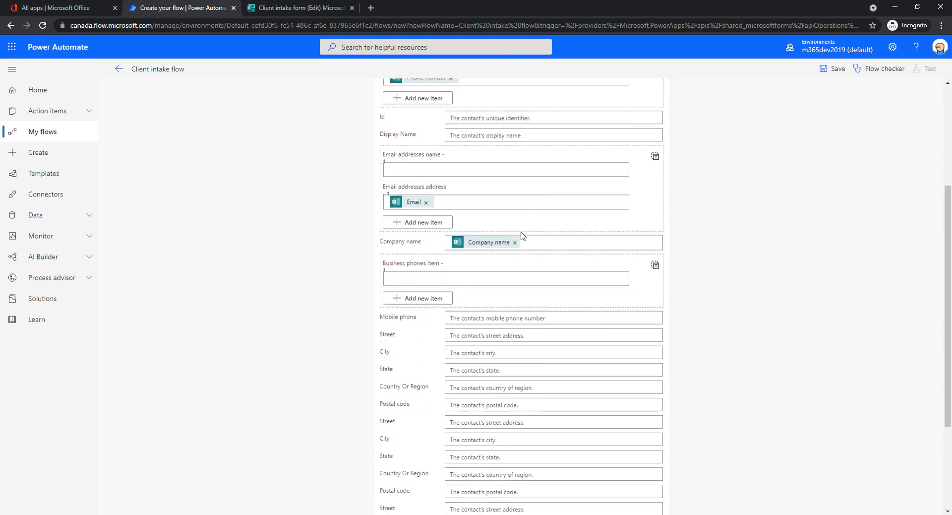
{"action": "scroll", "coordinate": [522, 233], "scroll_direction": "down", "scroll_amount": 3}
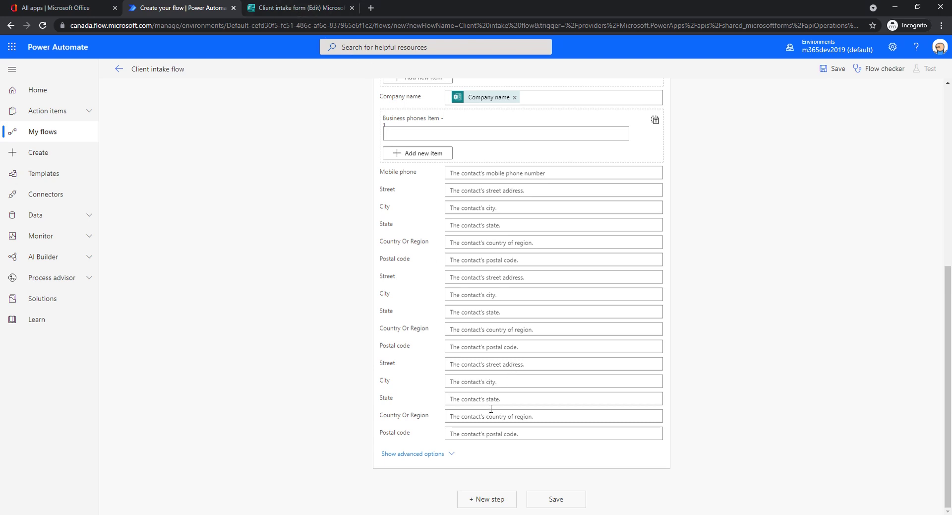
{"action": "scroll", "coordinate": [490, 408], "scroll_direction": "up", "scroll_amount": 4}
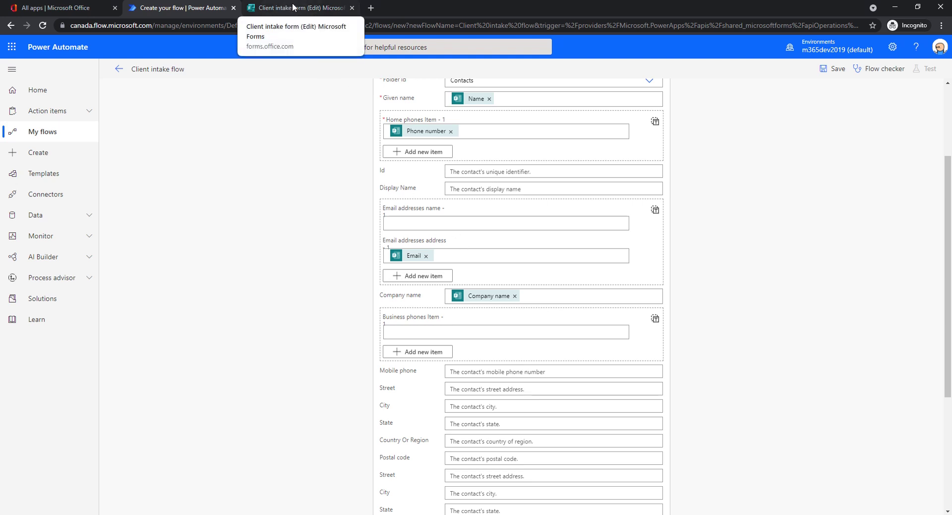
{"action": "scroll", "coordinate": [287, 234], "scroll_direction": "up", "scroll_amount": 1}
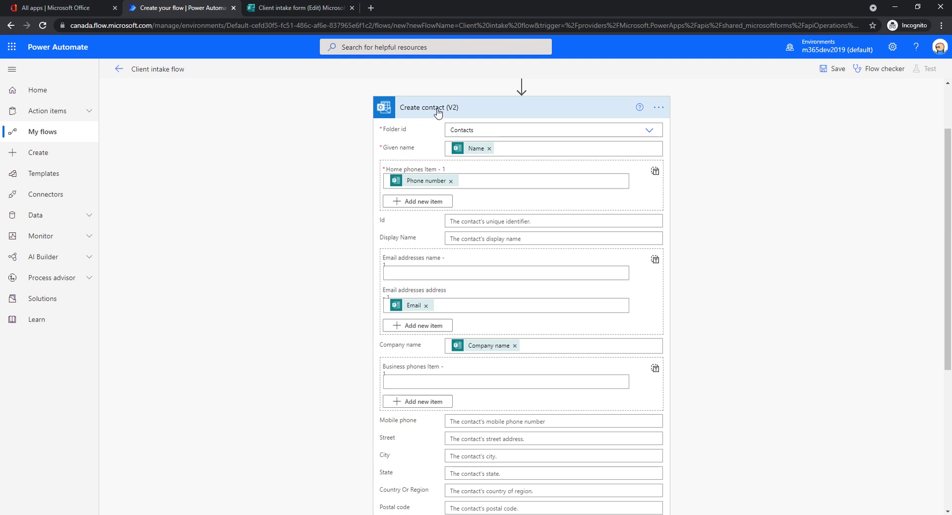
{"action": "scroll", "coordinate": [485, 301], "scroll_direction": "down", "scroll_amount": 5}
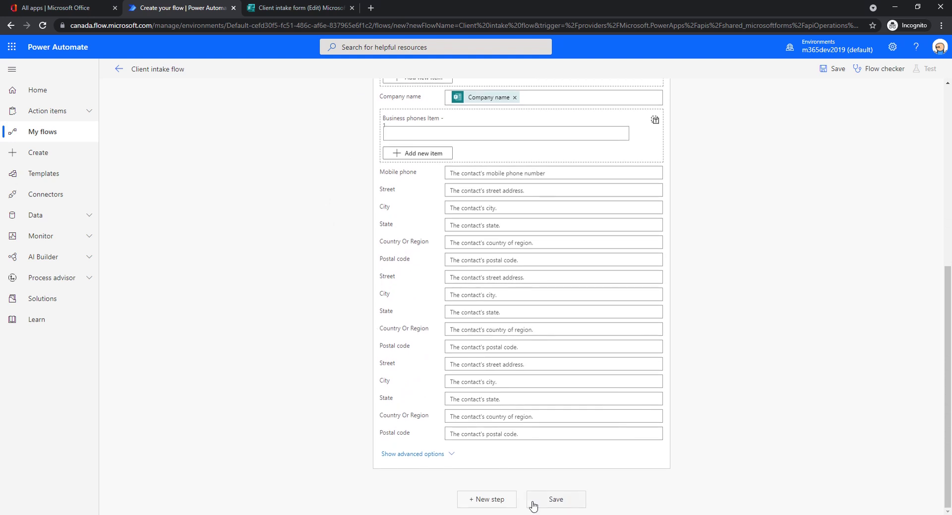
Step: Save the three-step Client intake flow and collapse the Create contact (V2) card
{"action": "left_click", "coordinate": [549, 501]}
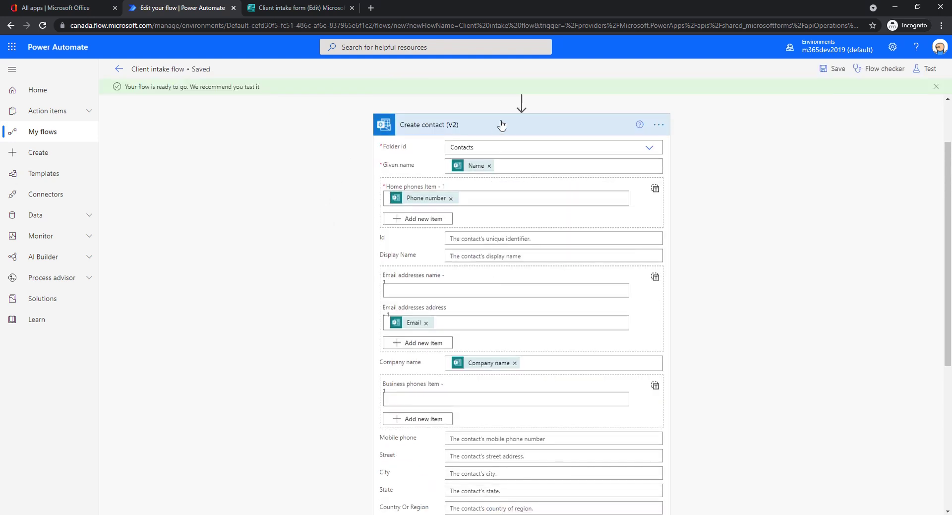
{"action": "left_click", "coordinate": [501, 125]}
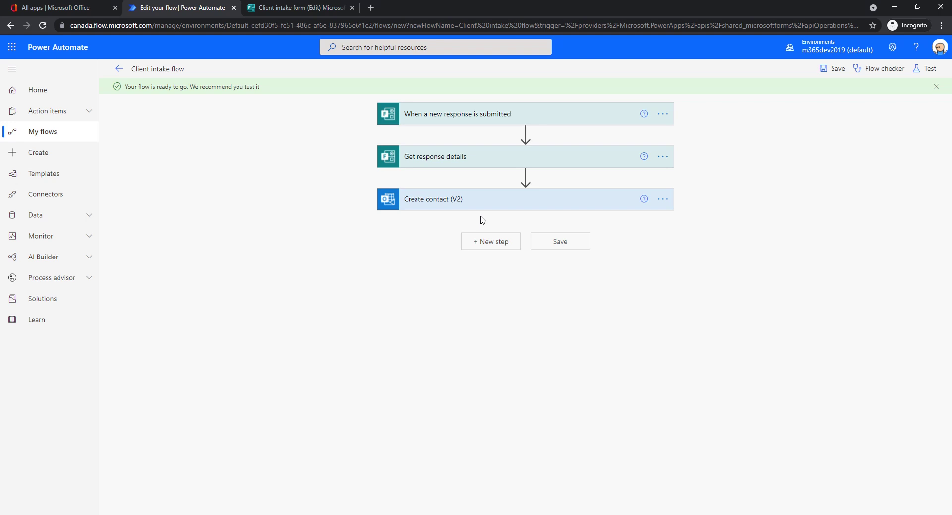
Step: Append an Office 365 Outlook 'Send an email (V2)' action after Create contact
{"action": "left_click", "coordinate": [493, 242]}
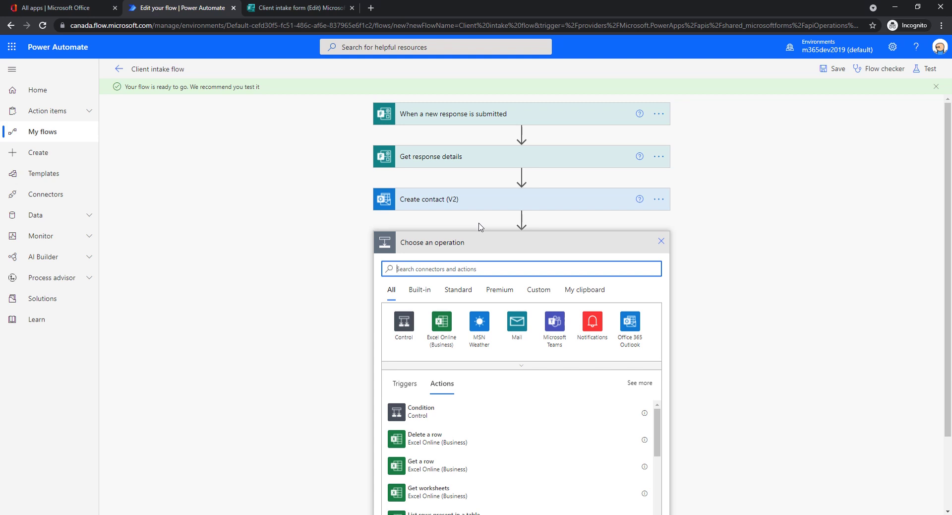
{"action": "left_click", "coordinate": [637, 328]}
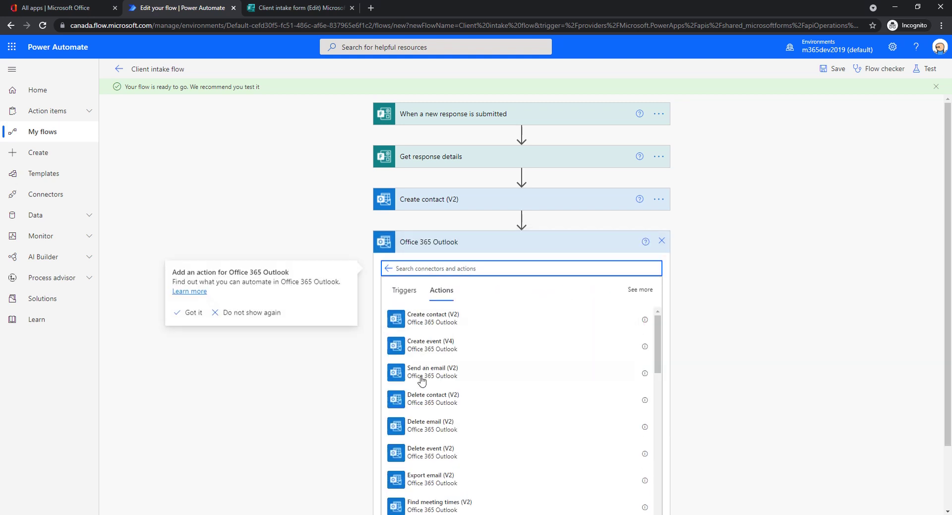
{"action": "left_click", "coordinate": [467, 375]}
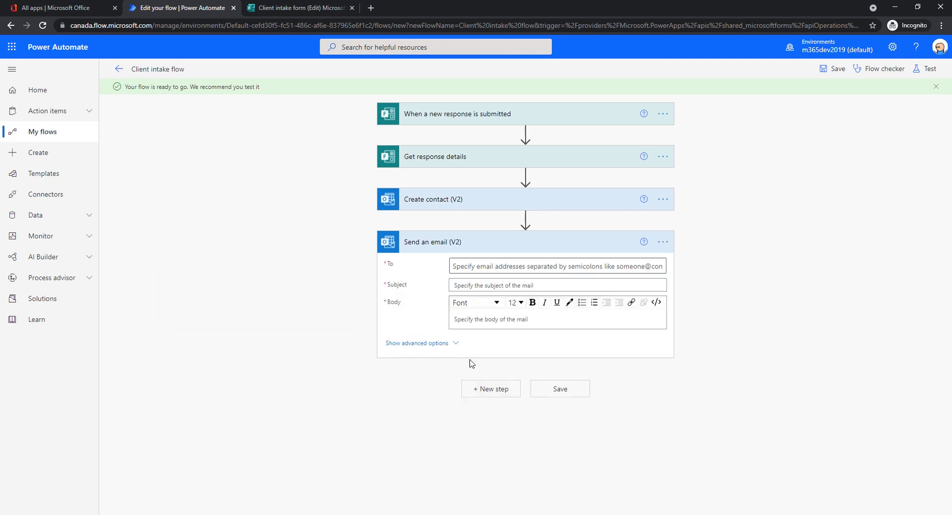
Step: Set the email recipient to the saved address from clipboard history
{"action": "left_click", "coordinate": [510, 266]}
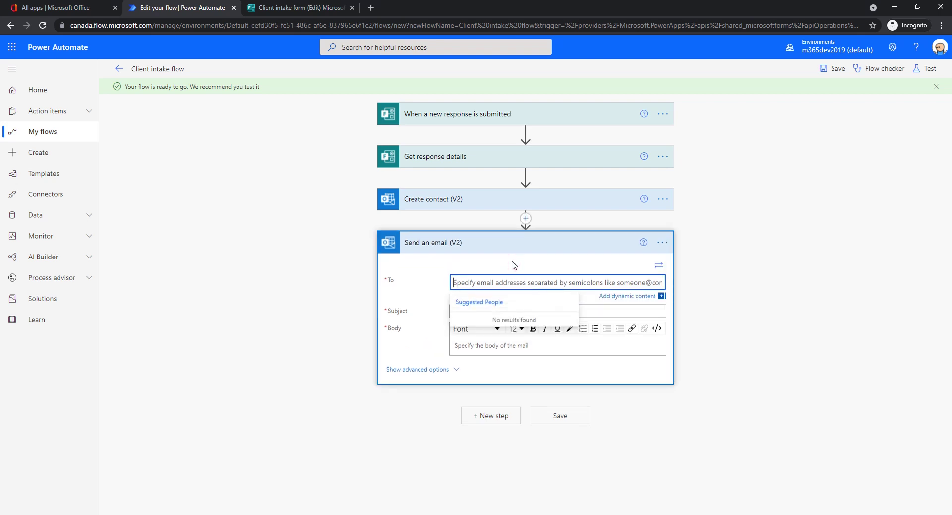
{"action": "key", "text": "ctrl+grave"}
{"action": "type", "text": "ive"}
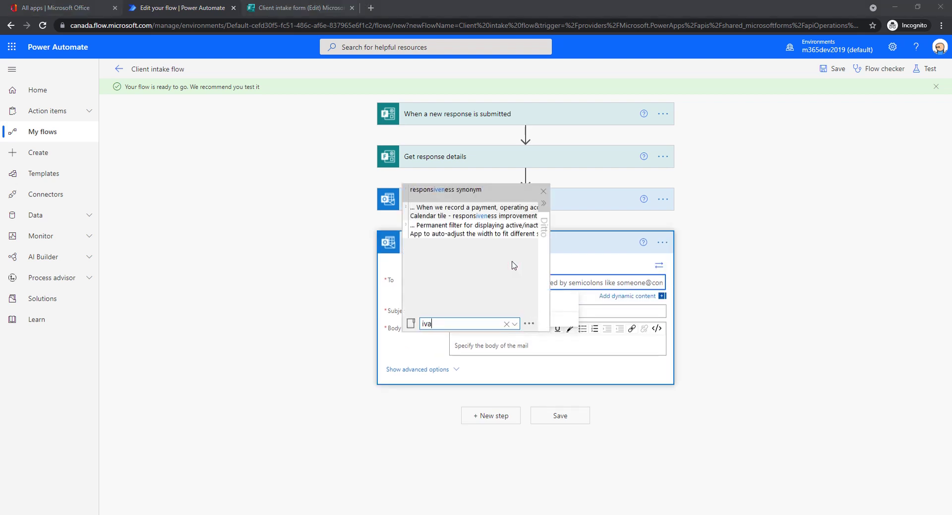
{"action": "type", "text": "n"}
{"action": "left_click", "coordinate": [461, 188]}
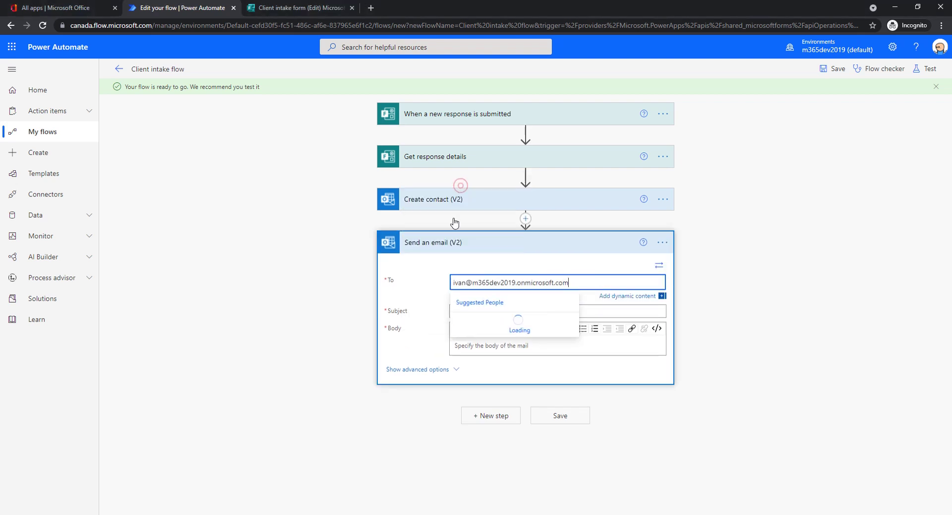
{"action": "left_click", "coordinate": [516, 320]}
Step: Set the email subject to 'New contact submitted through the web form'
{"action": "left_click", "coordinate": [516, 313]}
{"action": "type", "text": "New cp"}
{"action": "key", "text": "BackSpace"}
{"action": "type", "text": "onta"}
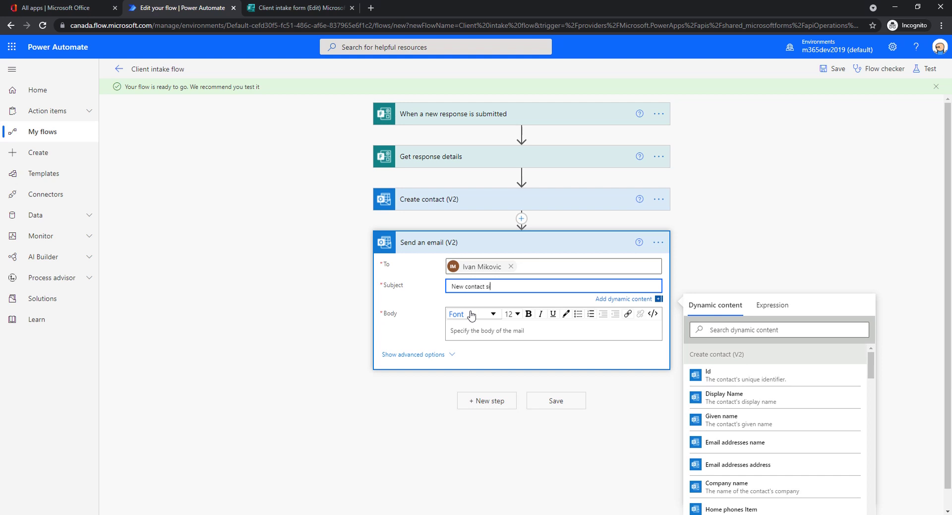
{"action": "type", "text": "ct submitted through the web form"}
Step: Write the body 'Please import it to Matter365.' plus a 'Contact name:' line with the form's Name
{"action": "left_click", "coordinate": [473, 329]}
{"action": "type", "text": "Pl"}
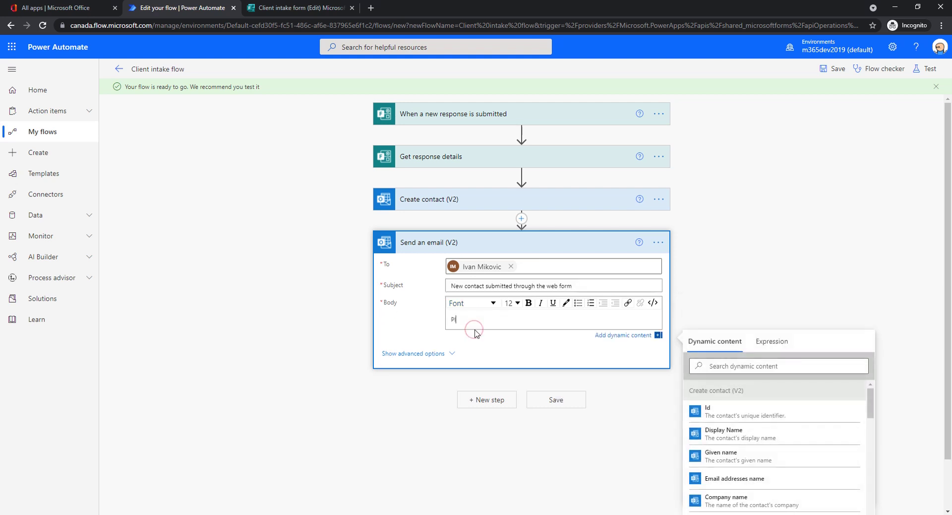
{"action": "type", "text": "ease import it to Matter365."}
{"action": "key", "text": "Return"}
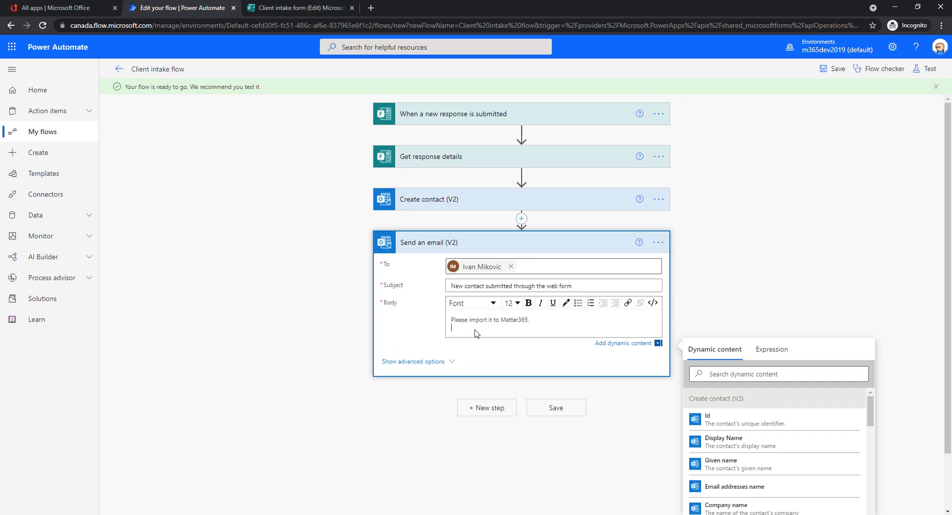
{"action": "type", "text": "Contact name:"}
{"action": "scroll", "coordinate": [798, 377], "scroll_direction": "down", "scroll_amount": 10}
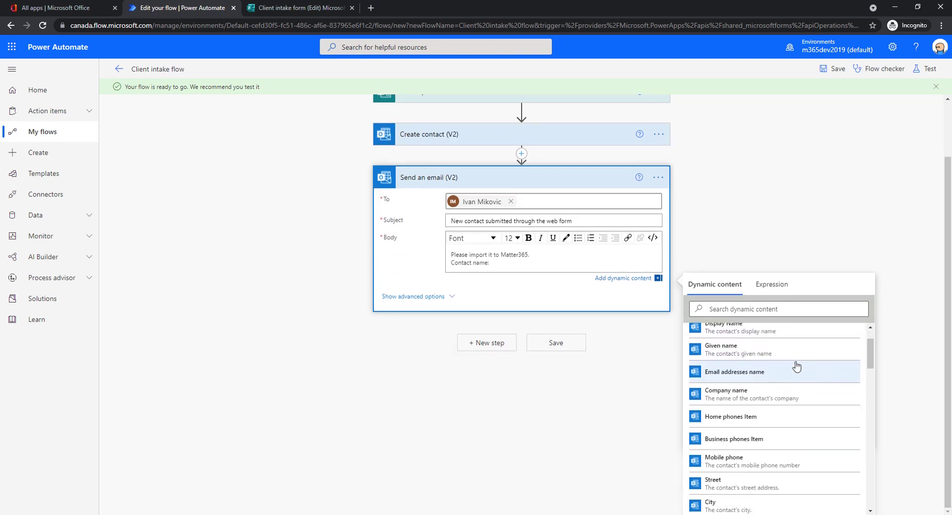
{"action": "scroll", "coordinate": [791, 371], "scroll_direction": "down", "scroll_amount": 10}
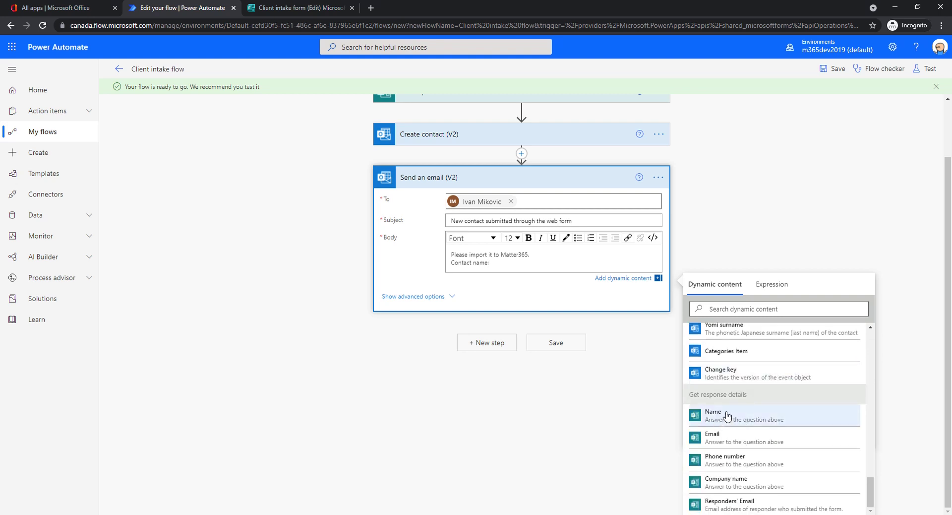
{"action": "left_click", "coordinate": [738, 417]}
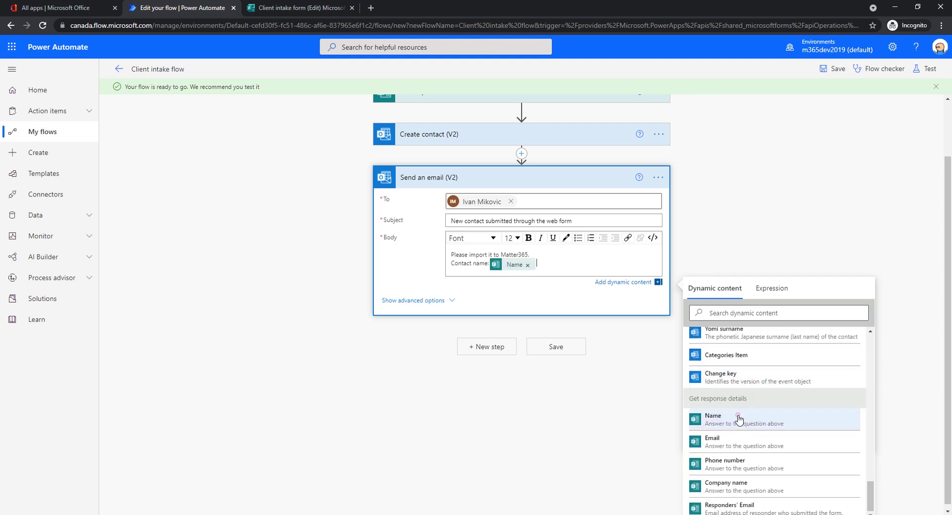
Step: Add a 'Contact email:' line with the form's Email answer and save the flow
{"action": "left_click", "coordinate": [554, 264]}
{"action": "key", "text": "Return"}
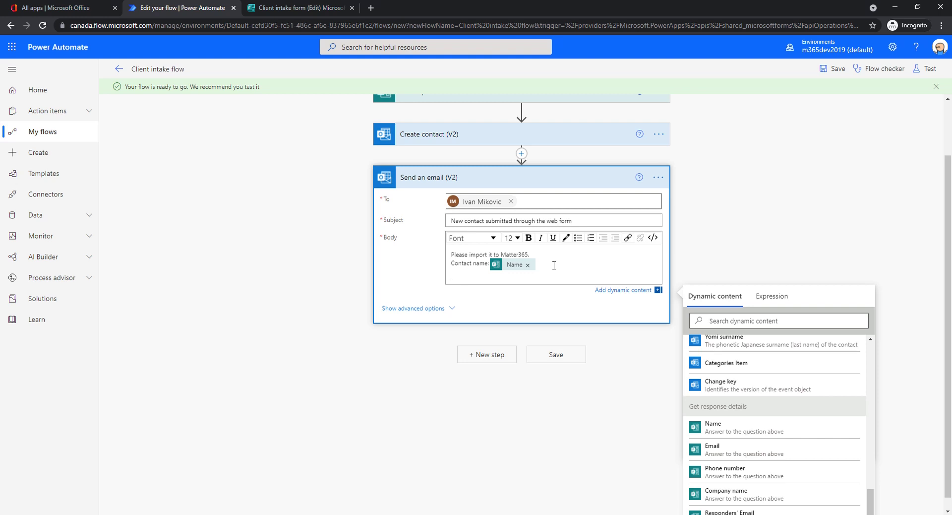
{"action": "type", "text": "Con"}
{"action": "left_click", "coordinate": [714, 443]}
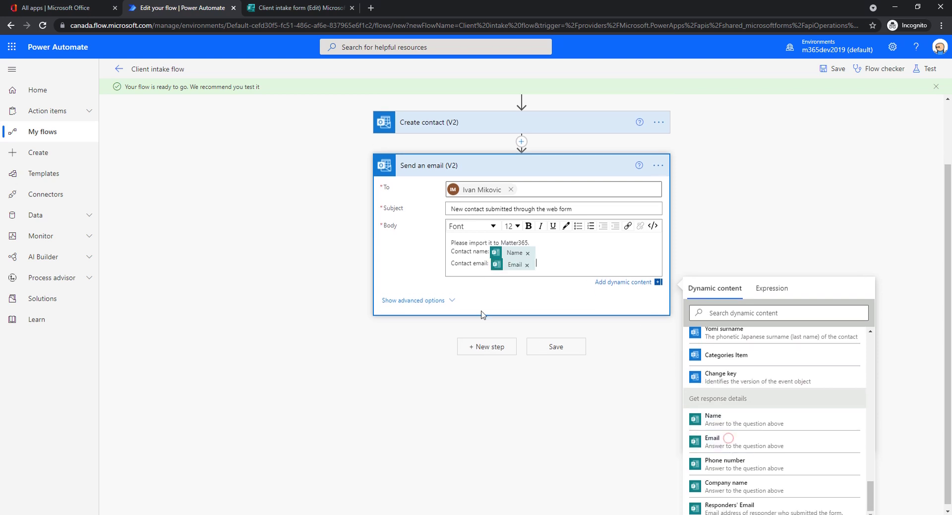
{"action": "left_click", "coordinate": [731, 250]}
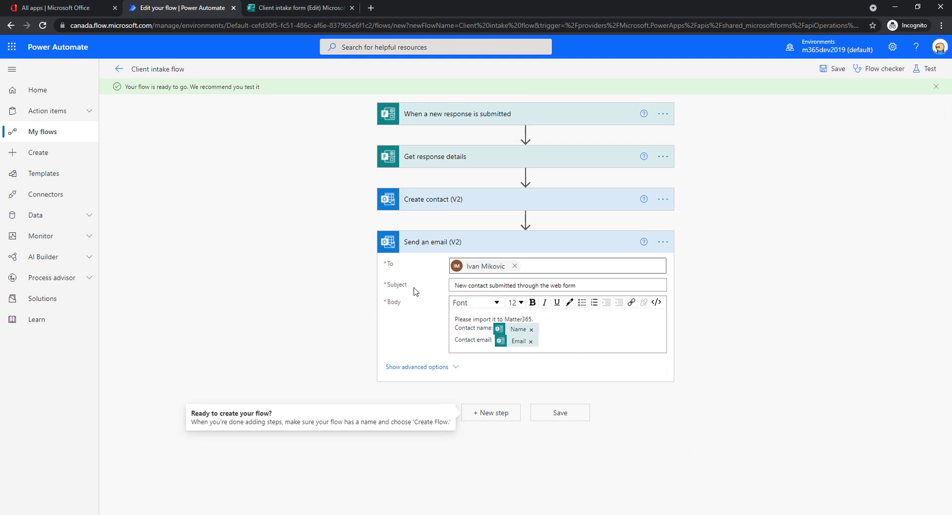
{"action": "left_click", "coordinate": [554, 413]}
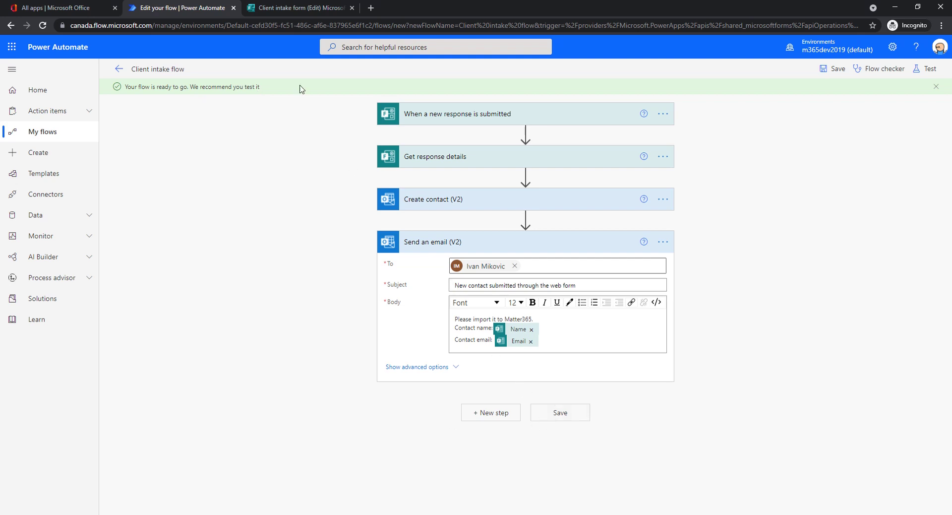
{"action": "left_click", "coordinate": [301, 9]}
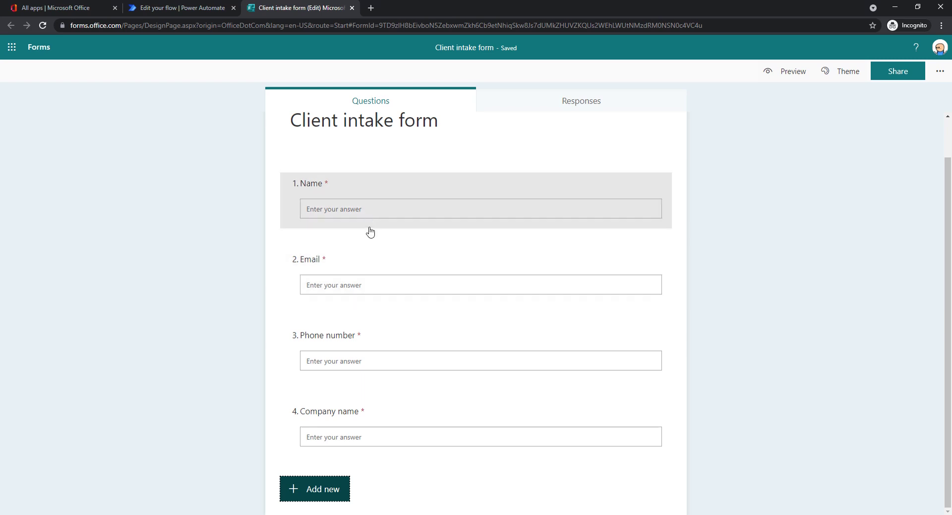
Step: Copy the Client intake form's iframe embed code from the Share options
{"action": "left_click", "coordinate": [941, 71]}
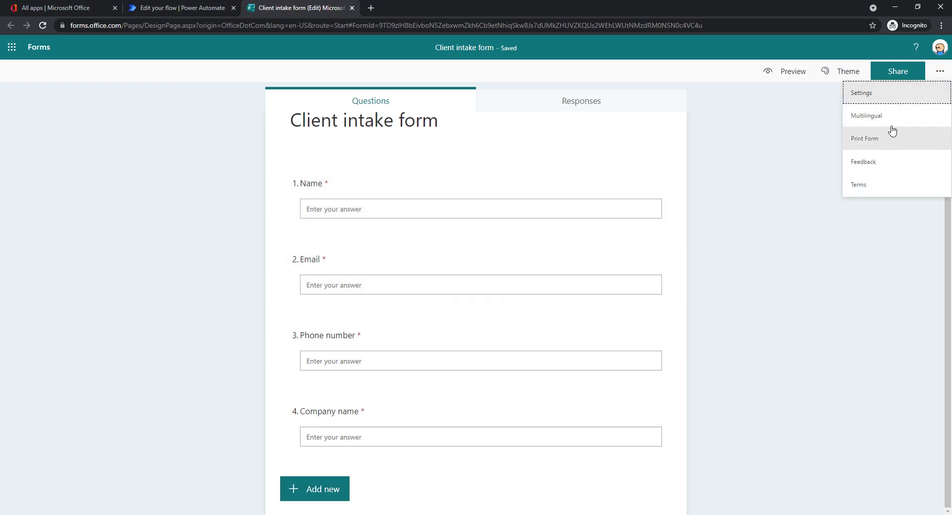
{"action": "left_click", "coordinate": [808, 137]}
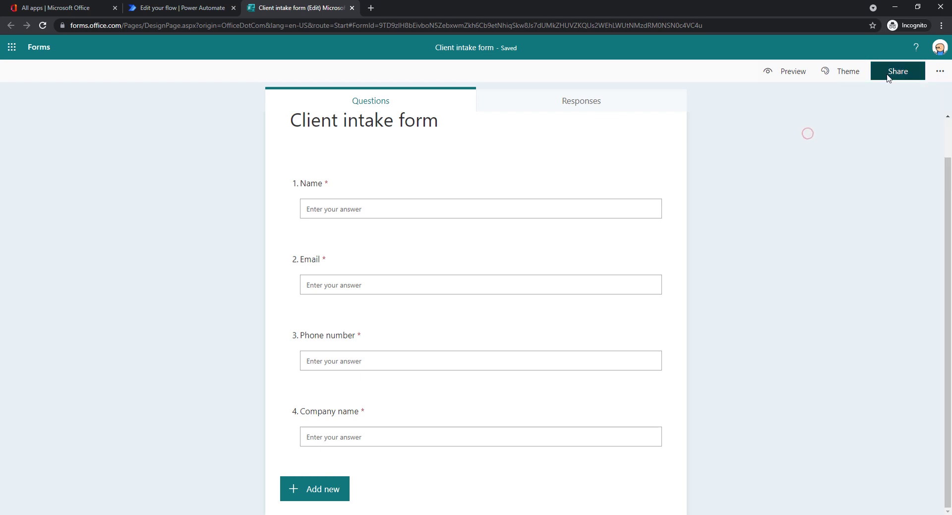
{"action": "left_click", "coordinate": [898, 71]}
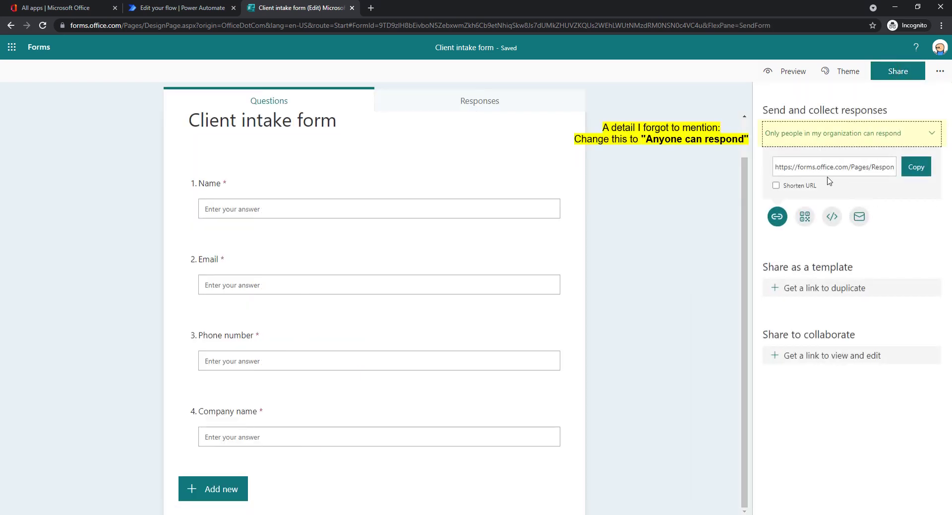
{"action": "left_click", "coordinate": [831, 218]}
{"action": "left_click", "coordinate": [825, 180]}
{"action": "left_click", "coordinate": [825, 180]}
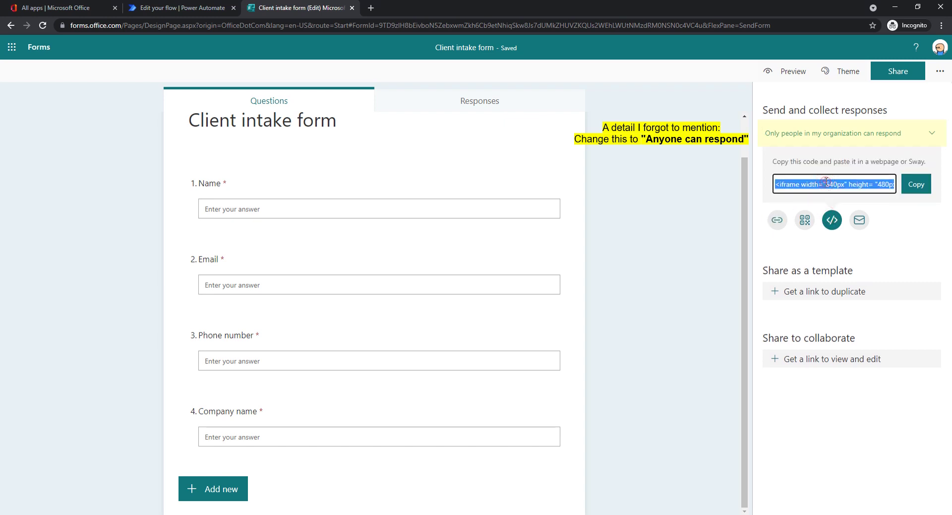
{"action": "left_click", "coordinate": [912, 186]}
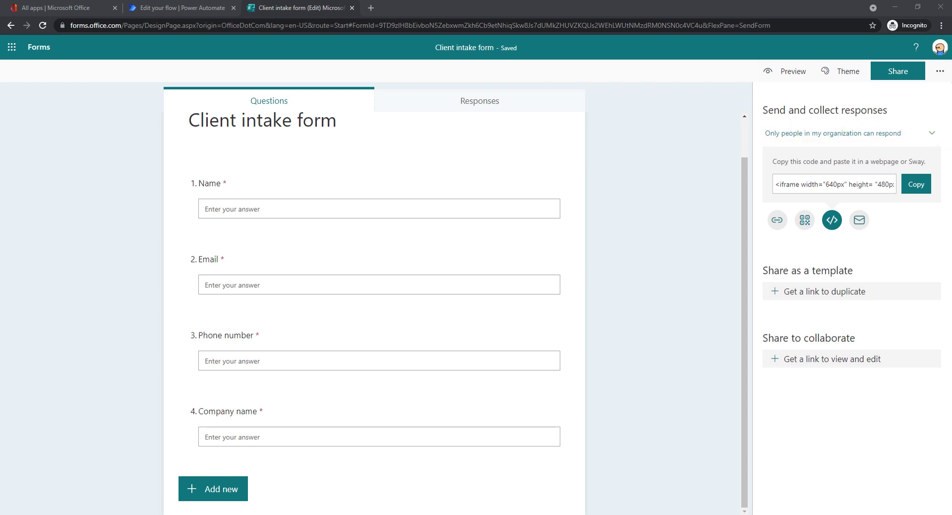
Step: Open thisismikovic.com in a new browser tab
{"action": "left_click", "coordinate": [371, 7]}
{"action": "type", "text": "thisismikovic.com"}
{"action": "key", "text": "Return"}
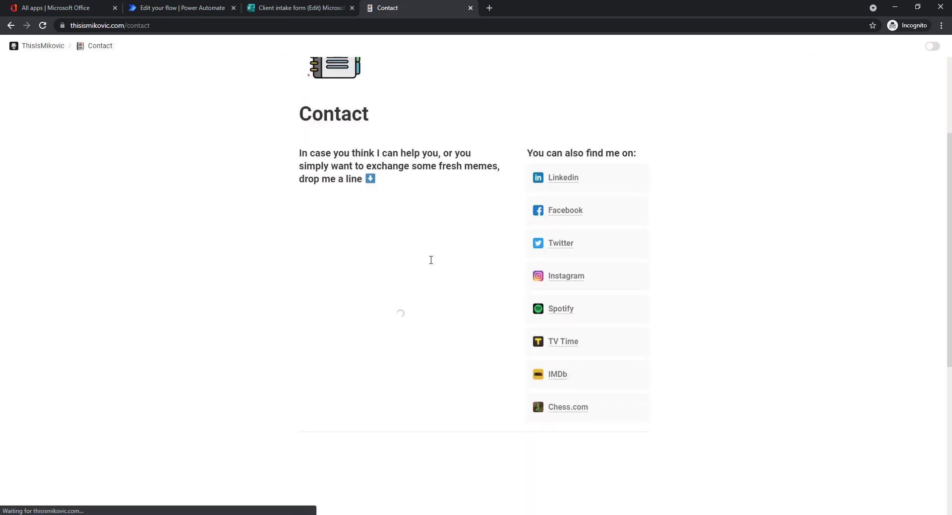
Step: Fill the embedded form's Name and Email answers with the test contact's details
{"action": "scroll", "coordinate": [415, 253], "scroll_direction": "down", "scroll_amount": 2}
{"action": "scroll", "coordinate": [268, 233], "scroll_direction": "down", "scroll_amount": 4}
{"action": "left_click_drag", "start_coordinate": [647, 205], "coordinate": [647, 219]}
{"action": "left_click", "coordinate": [427, 260]}
{"action": "type", "text": "Michael Scott"}
{"action": "scroll", "coordinate": [424, 260], "scroll_direction": "down", "scroll_amount": 1}
{"action": "left_click", "coordinate": [407, 280]}
{"action": "type", "text": "michael@"}
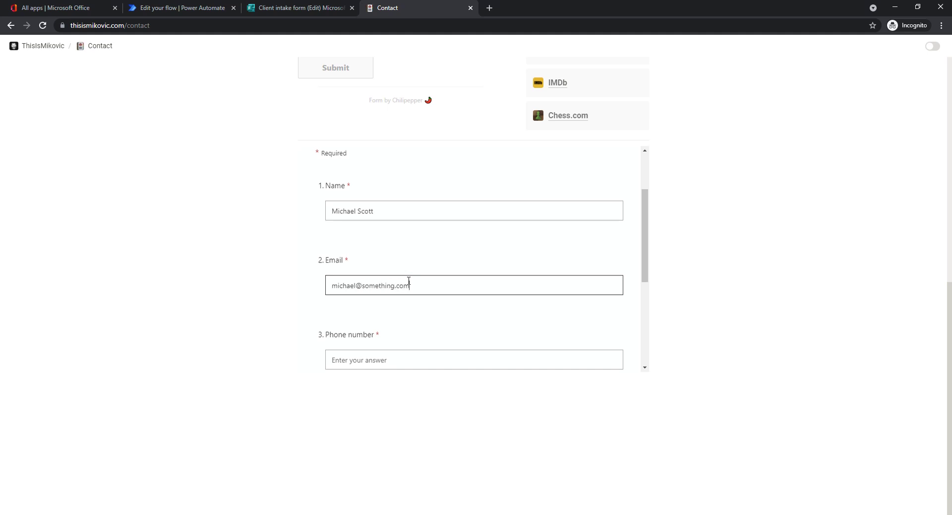
{"action": "scroll", "coordinate": [396, 303], "scroll_direction": "down", "scroll_amount": 1}
Step: Enter a phone number and company Dunder Mifflin, then submit the response
{"action": "left_click", "coordinate": [377, 305]}
{"action": "type", "text": "123213213213213"}
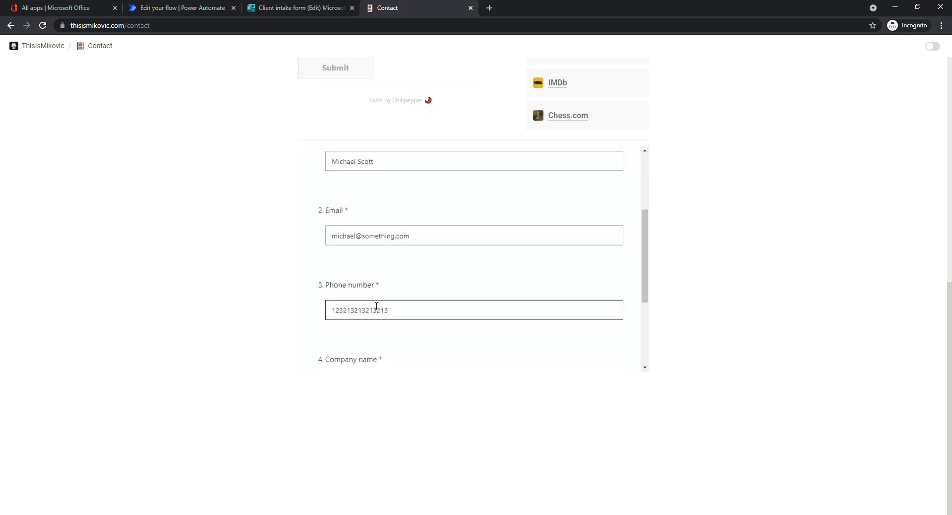
{"action": "scroll", "coordinate": [376, 306], "scroll_direction": "down", "scroll_amount": 2}
{"action": "left_click", "coordinate": [373, 286]}
{"action": "type", "text": "Dunde"}
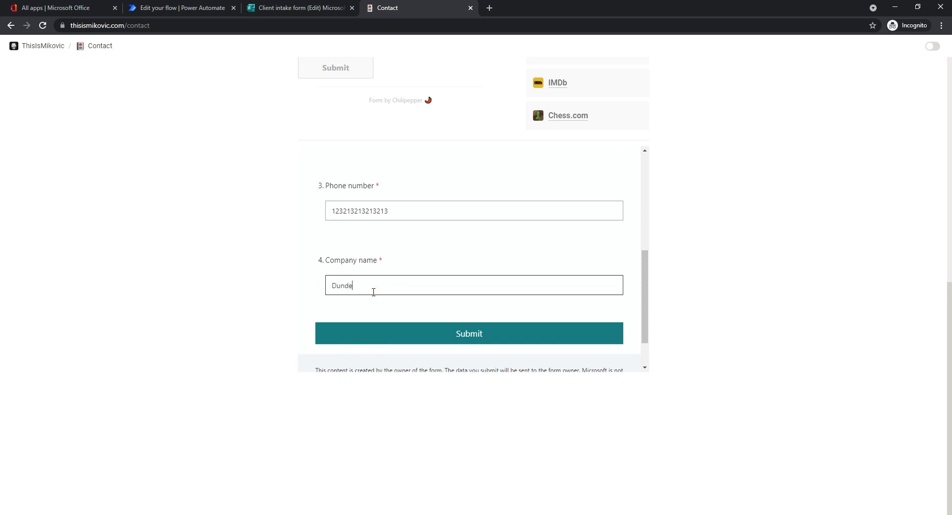
{"action": "type", "text": "r Mifflin"}
{"action": "left_click", "coordinate": [233, 270]}
{"action": "left_click", "coordinate": [481, 334]}
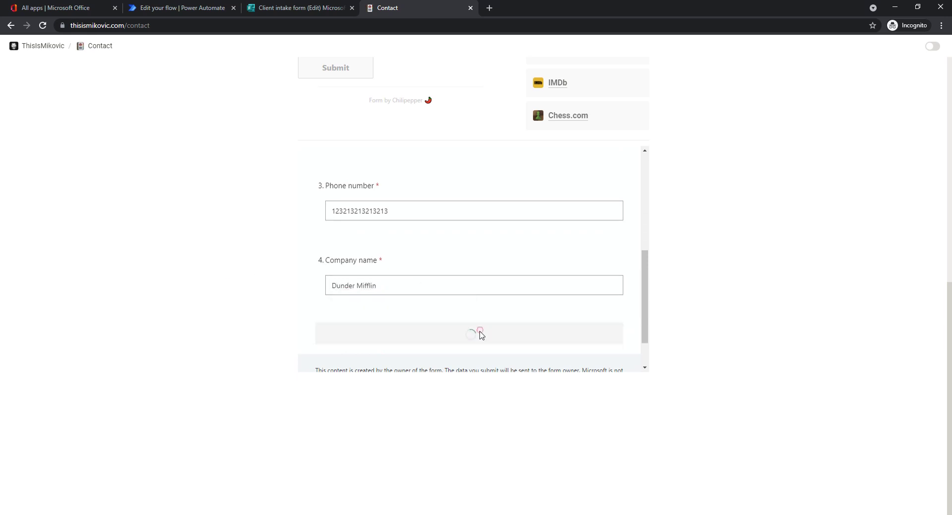
{"action": "scroll", "coordinate": [447, 274], "scroll_direction": "up", "scroll_amount": 3}
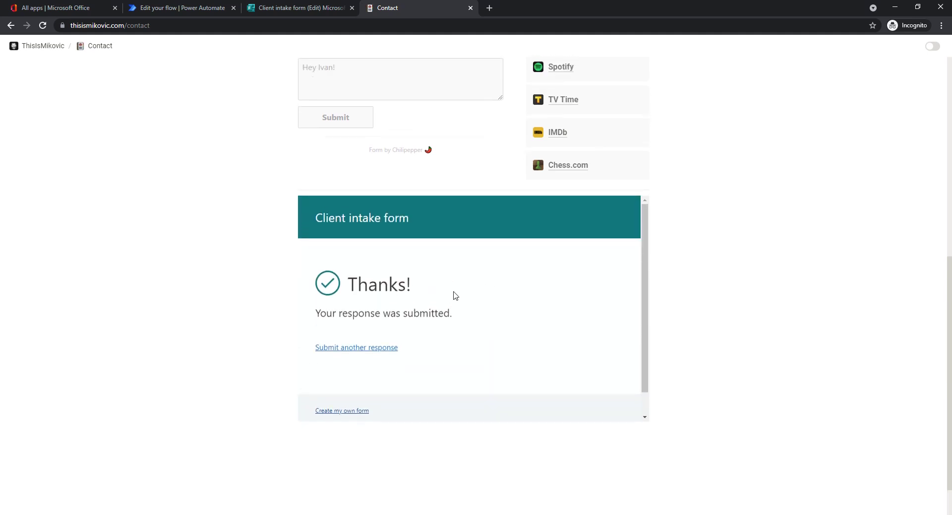
{"action": "left_click", "coordinate": [82, 10]}
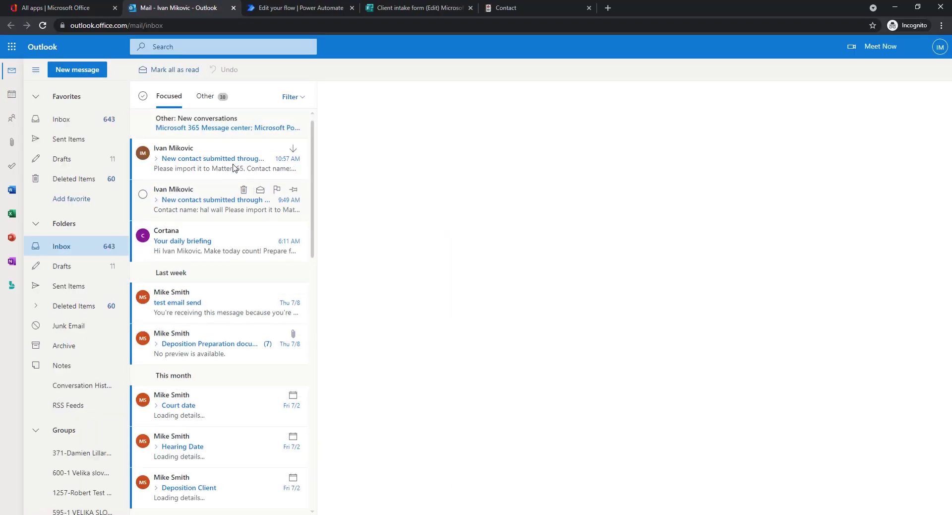
Step: Open the latest 'New contact submitted through the web form' email in the Inbox
{"action": "left_click", "coordinate": [218, 161]}
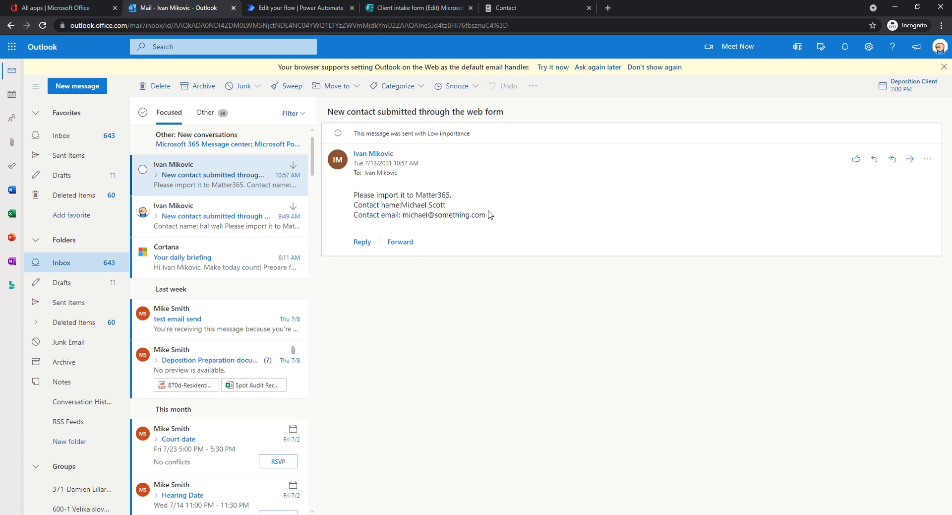
Step: Load the Matter365 test site test.matter365.com in a new tab
{"action": "left_click", "coordinate": [607, 8]}
{"action": "type", "text": "matter365.com"}
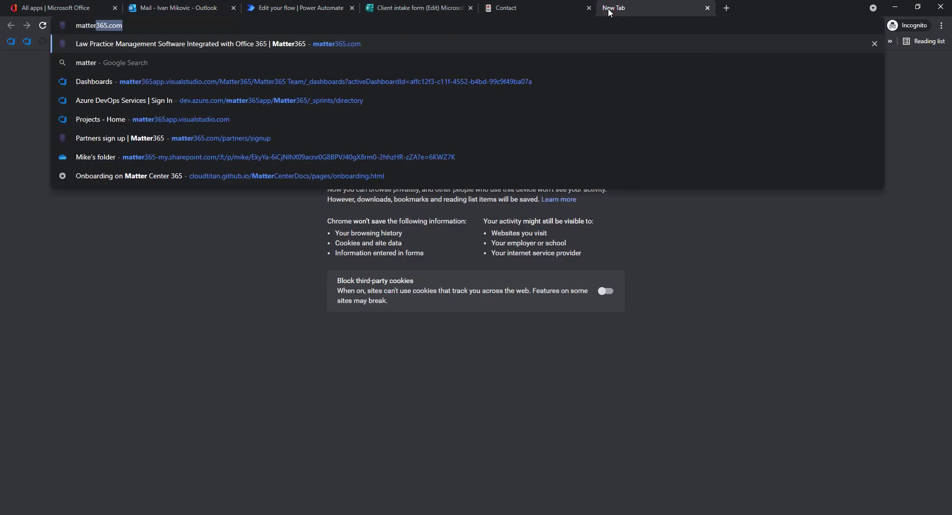
{"action": "key", "text": "Return"}
{"action": "left_click", "coordinate": [597, 27]}
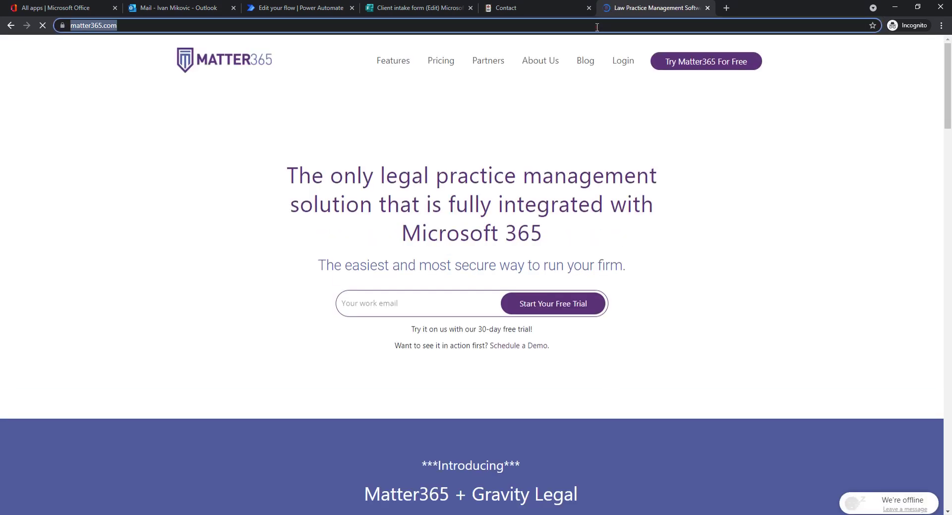
{"action": "type", "text": "te"}
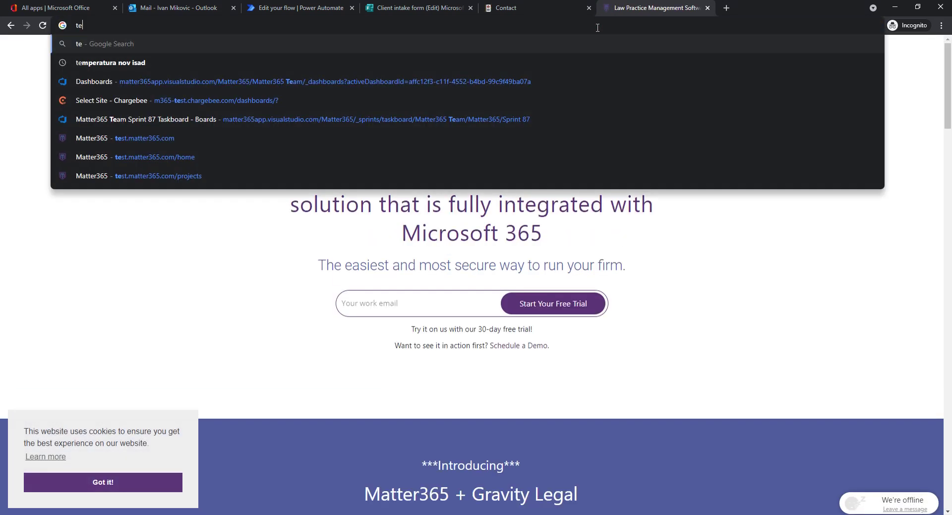
{"action": "type", "text": "st.matter365.co"}
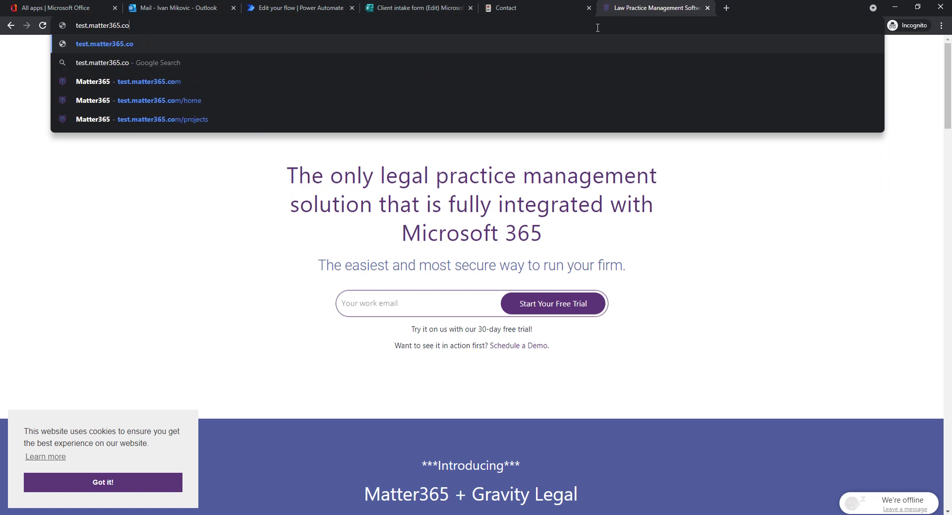
{"action": "type", "text": "m"}
{"action": "key", "text": "Return"}
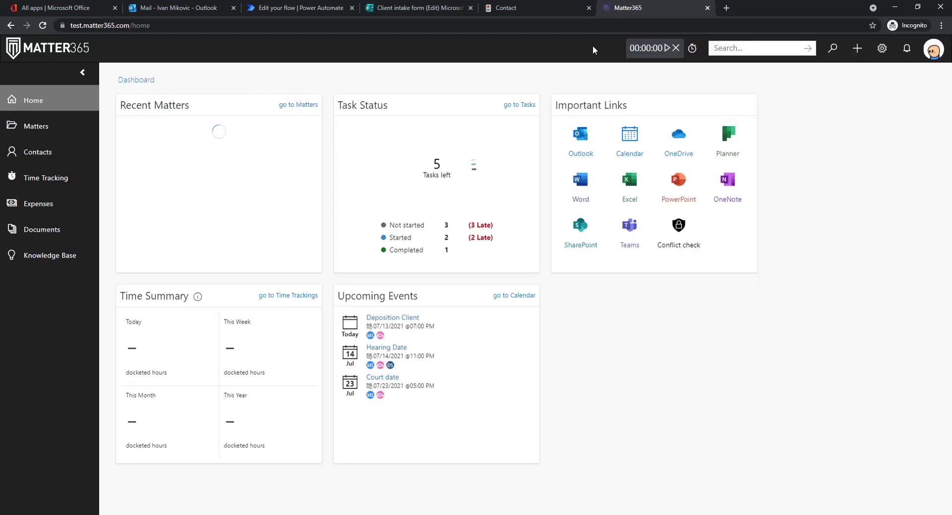
Step: Import the newly submitted contact into Contacts from Office 365
{"action": "left_click", "coordinate": [70, 154]}
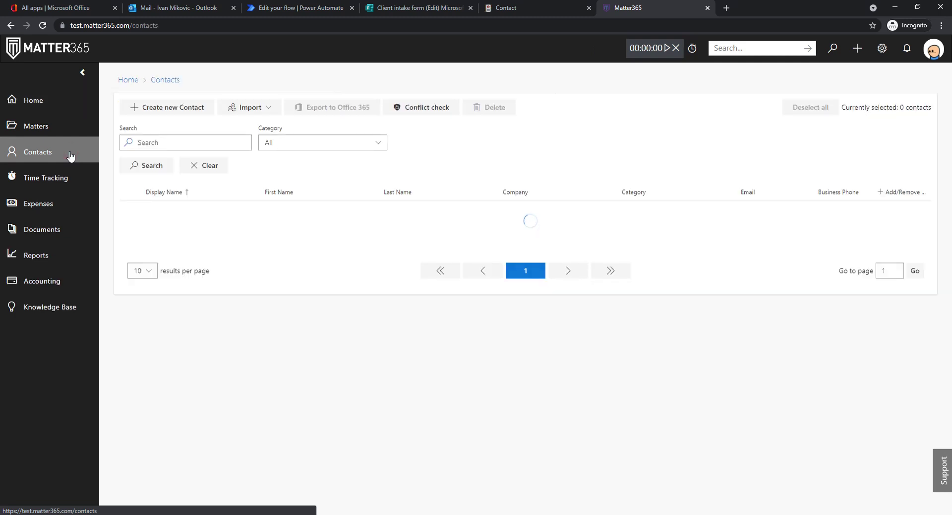
{"action": "left_click", "coordinate": [252, 109]}
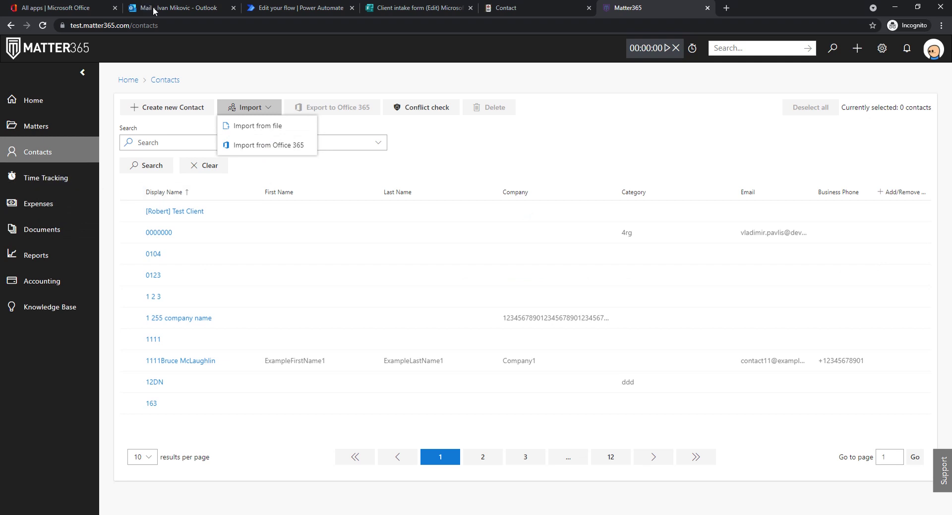
{"action": "left_click", "coordinate": [246, 148]}
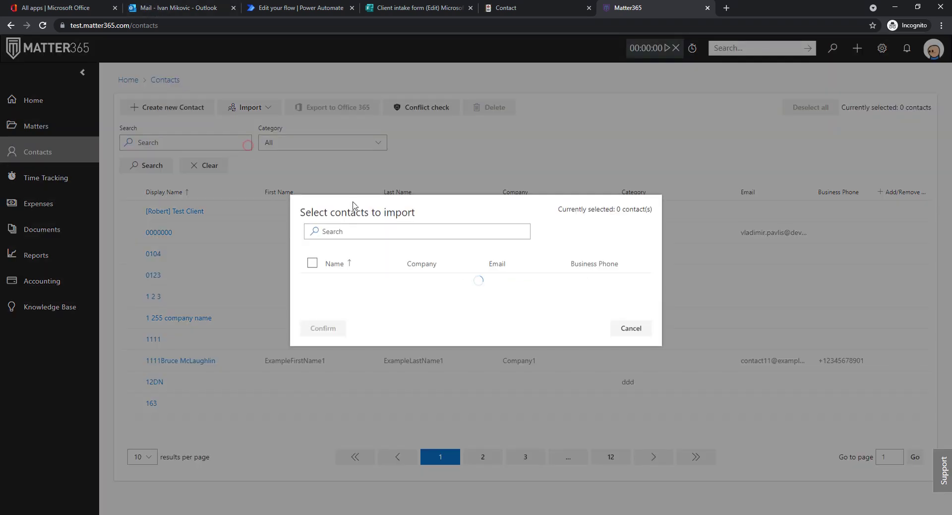
{"action": "left_click", "coordinate": [313, 165]}
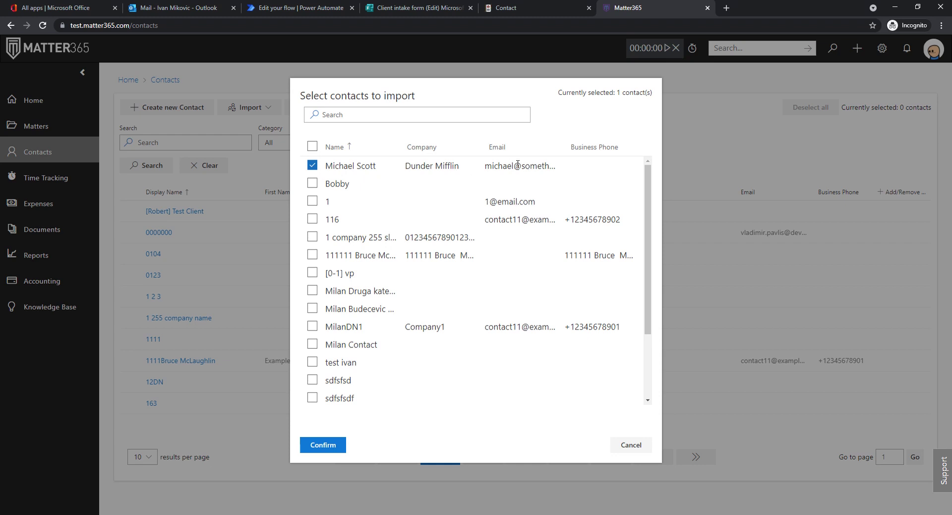
{"action": "left_click", "coordinate": [317, 442]}
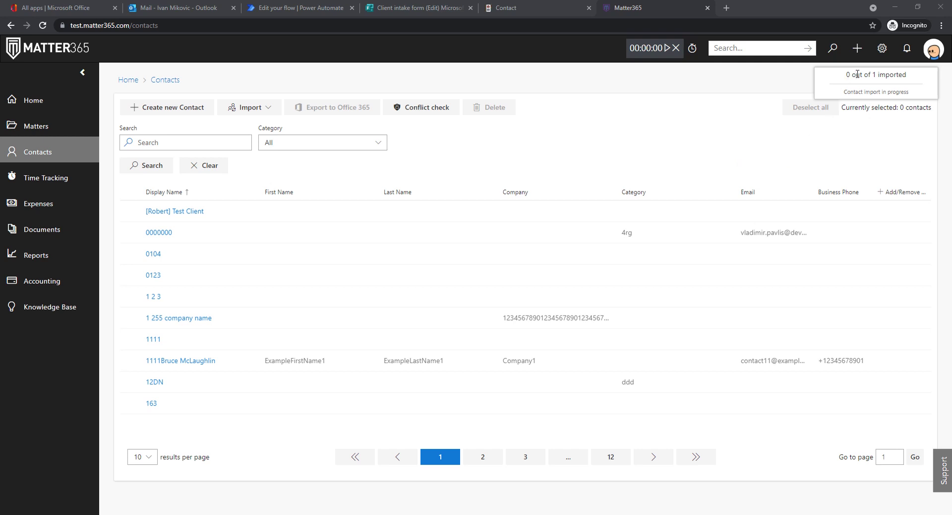
Step: Check the 'Contact import done' notification and dismiss it
{"action": "left_click", "coordinate": [909, 50]}
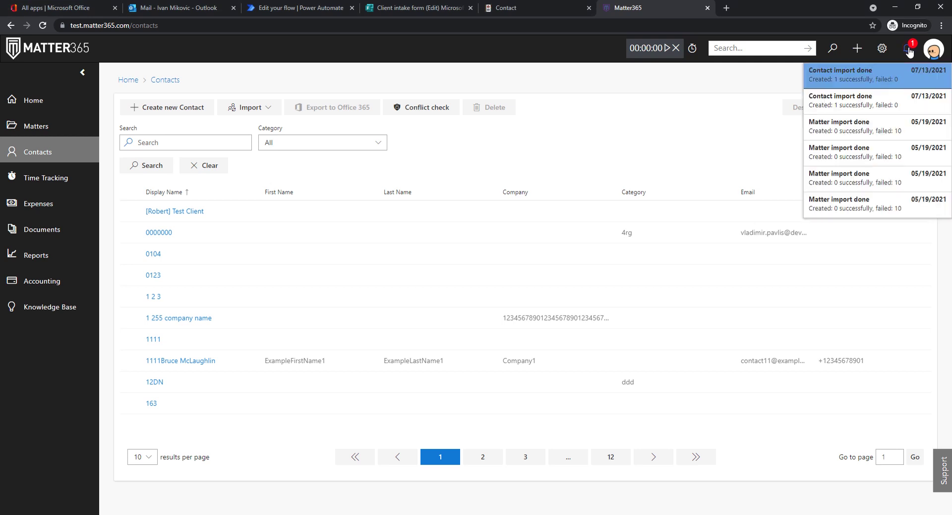
{"action": "left_click", "coordinate": [842, 87]}
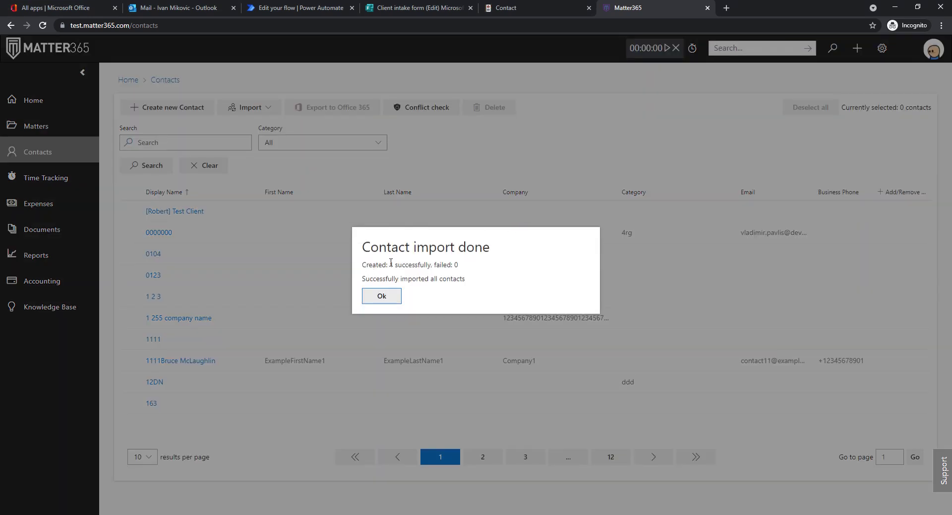
{"action": "left_click", "coordinate": [381, 295]}
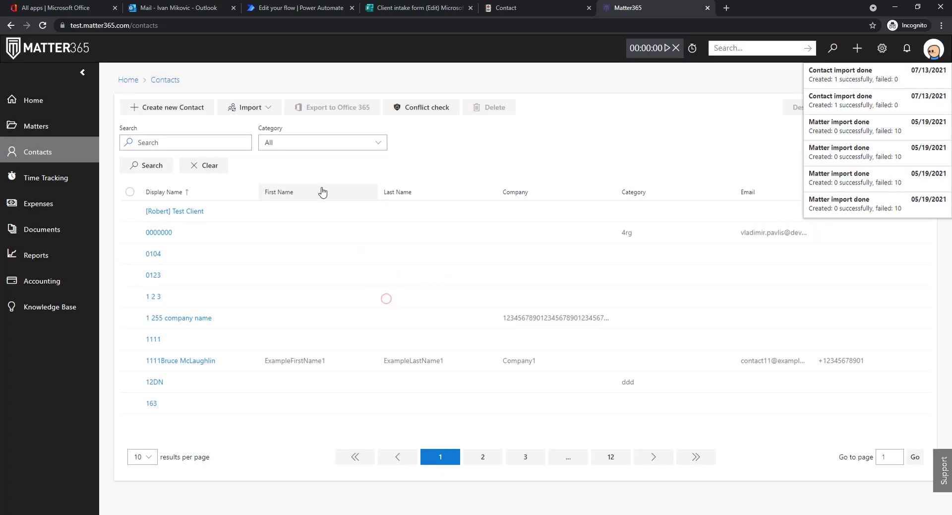
{"action": "left_click", "coordinate": [330, 164]}
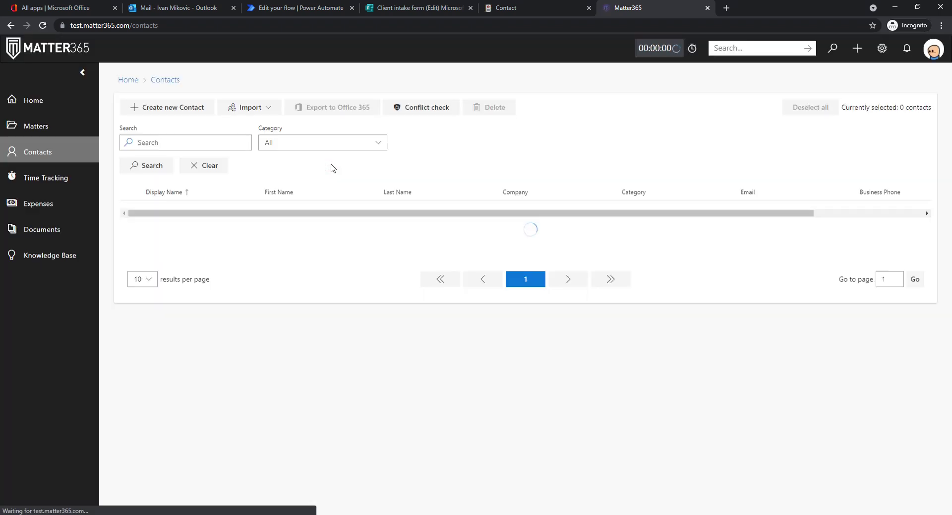
Step: Search contacts by name, open the imported contact, and expand its email, phone and address sections
{"action": "left_click", "coordinate": [207, 142]}
{"action": "type", "text": "michael"}
{"action": "left_click", "coordinate": [152, 168]}
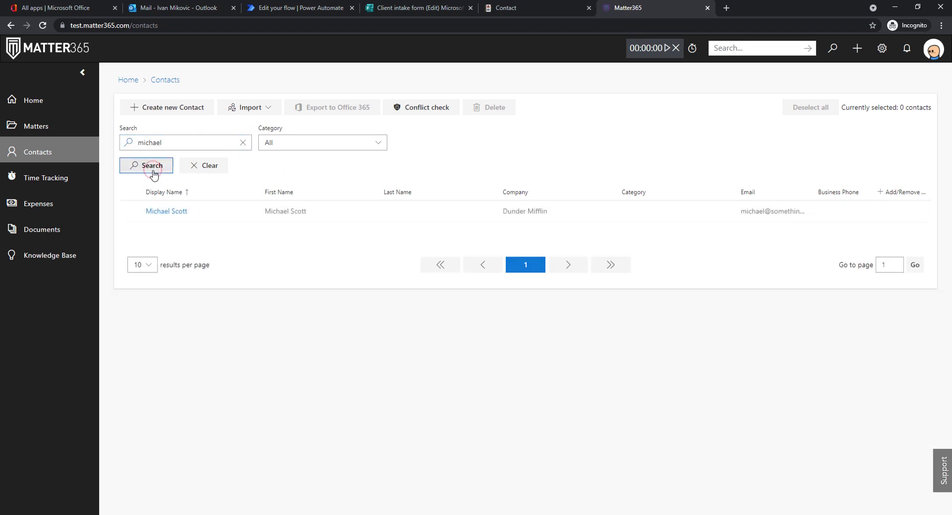
{"action": "left_click", "coordinate": [169, 210]}
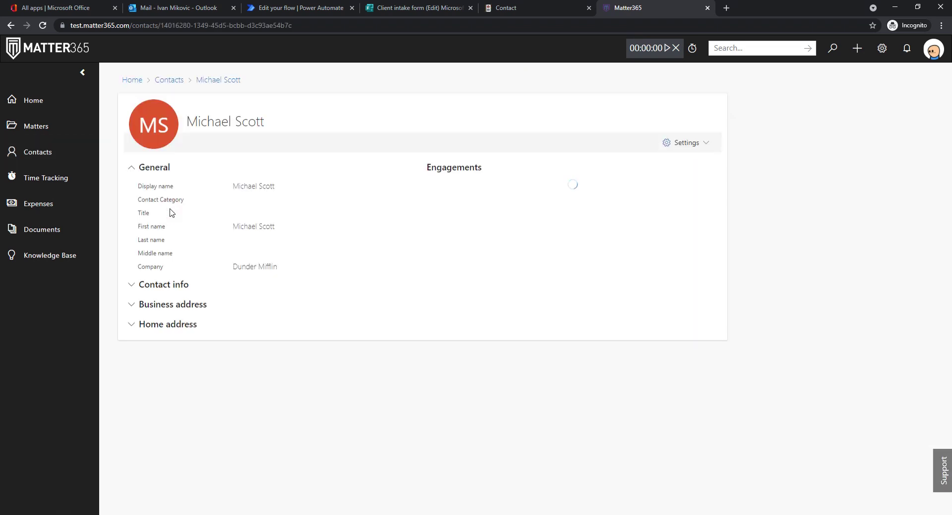
{"action": "left_click", "coordinate": [133, 285]}
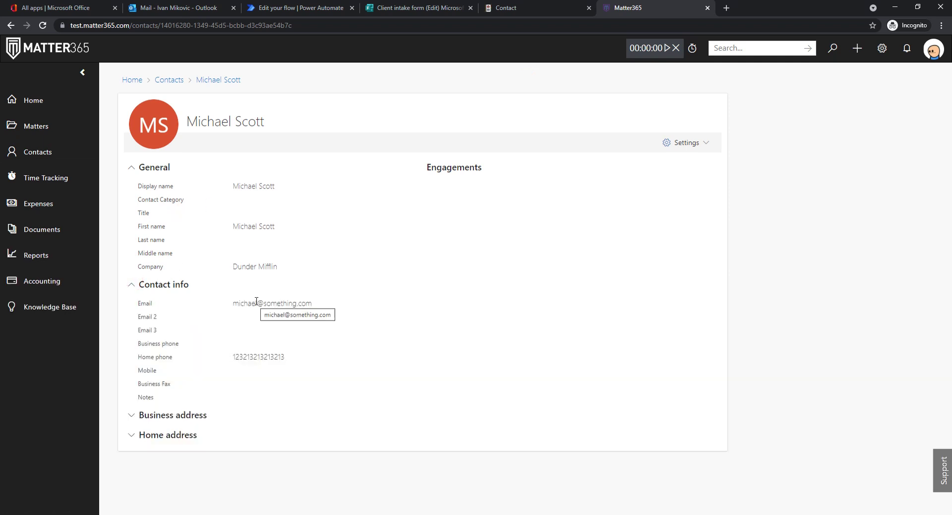
{"action": "left_click", "coordinate": [131, 413]}
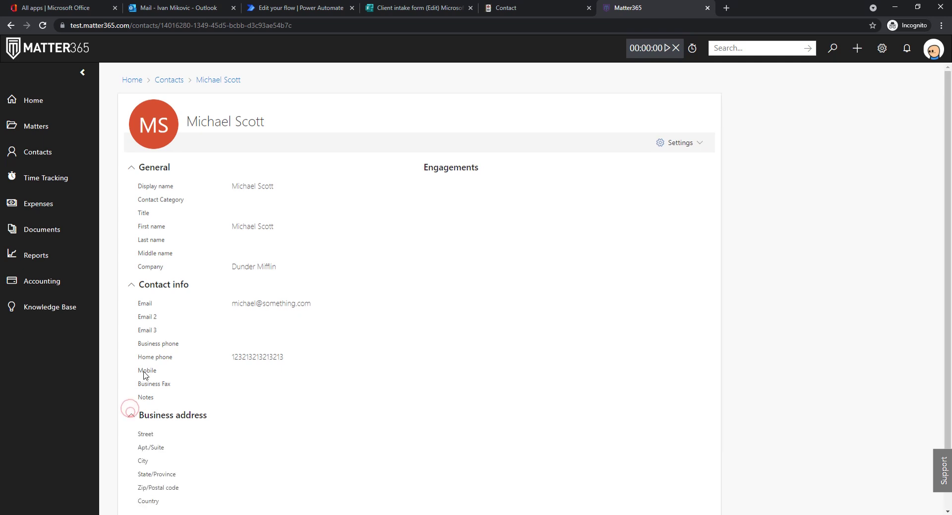
{"action": "left_click", "coordinate": [129, 491]}
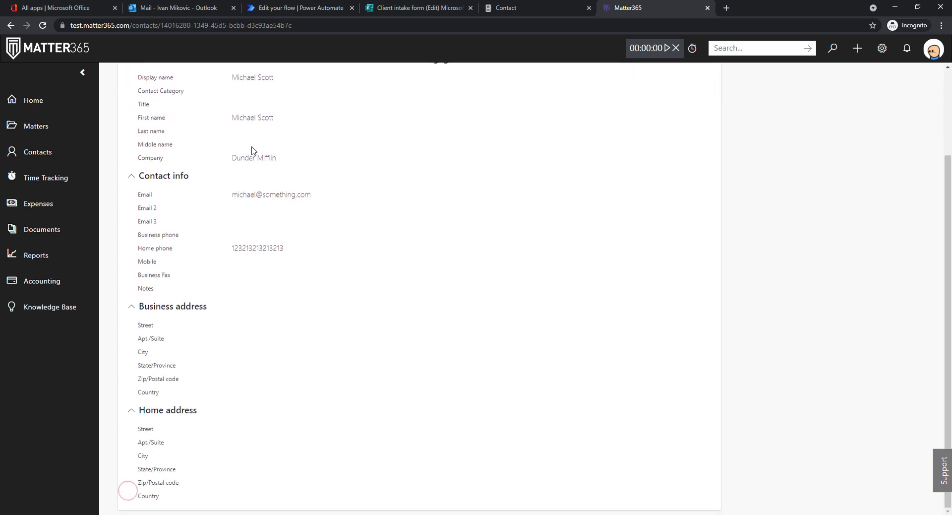
{"action": "scroll", "coordinate": [325, 280], "scroll_direction": "up", "scroll_amount": 3}
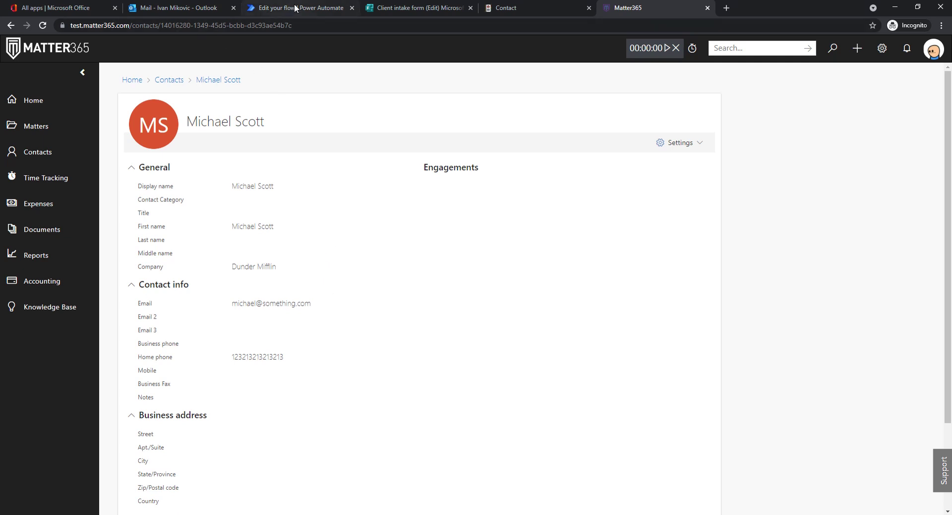
{"action": "left_click", "coordinate": [278, 8]}
Step: Collapse the Send an email (V2) card to show all four flow steps
{"action": "left_click", "coordinate": [543, 237]}
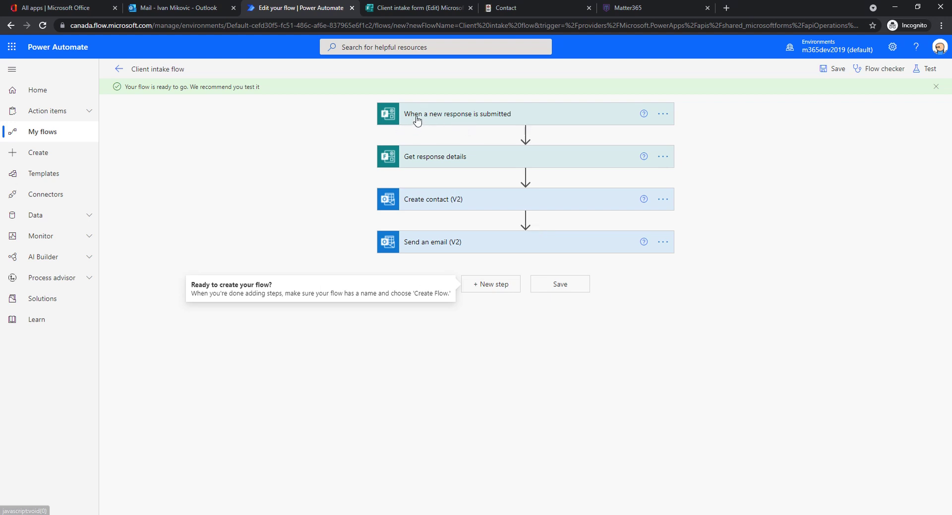